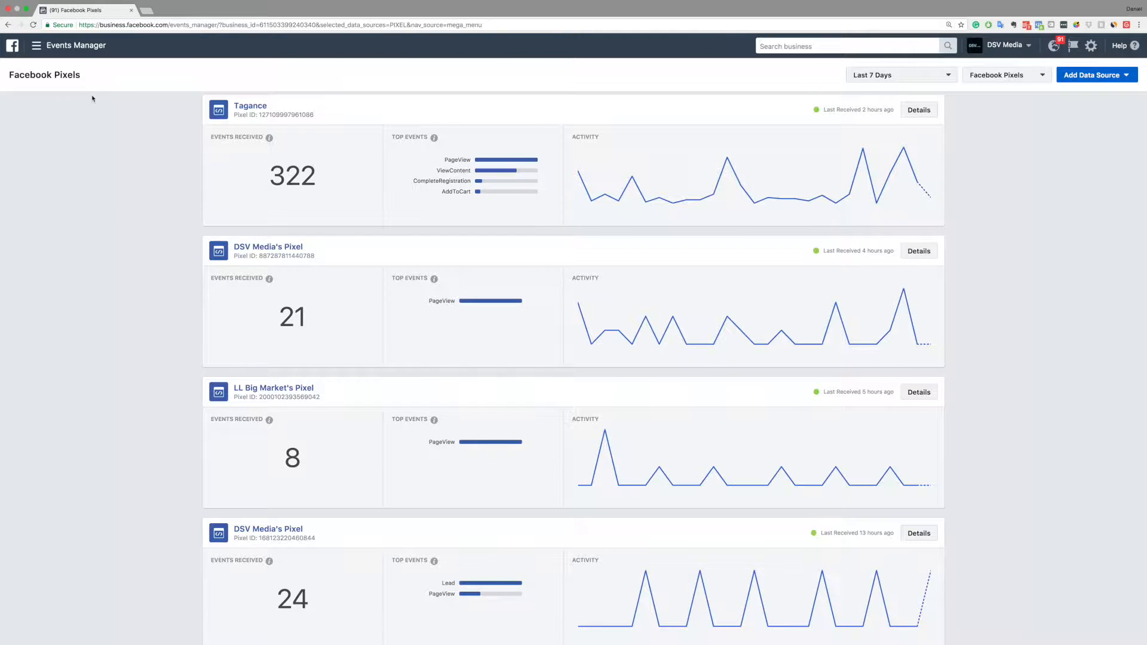
pyautogui.scroll(1, 56, 61)
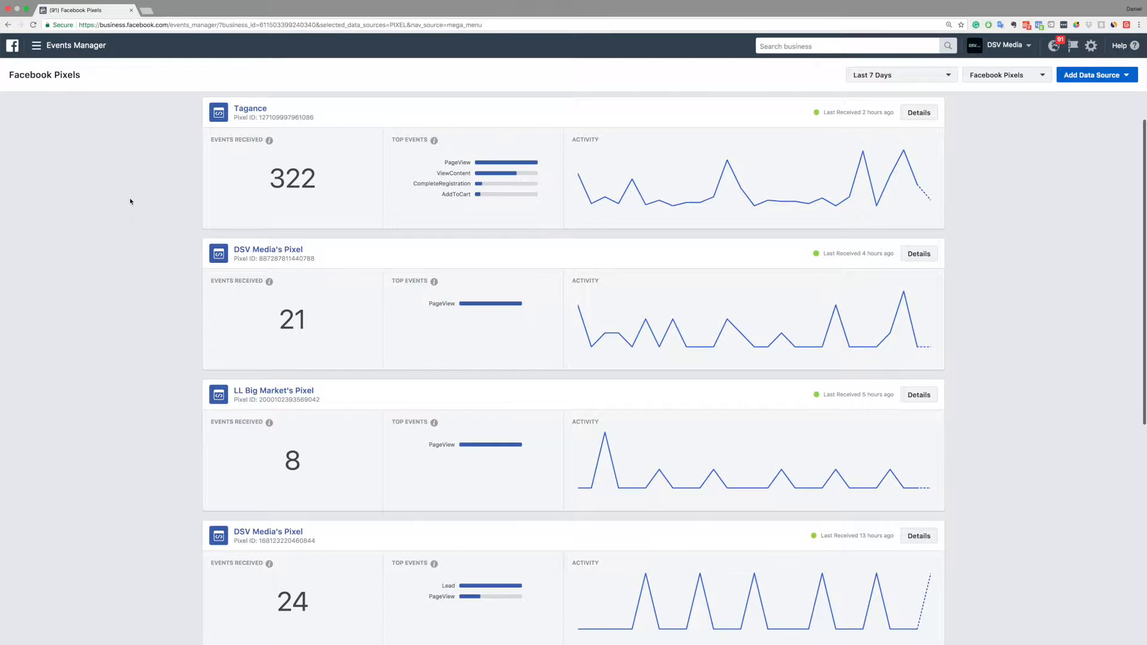
pyautogui.scroll(-2, 74, 146)
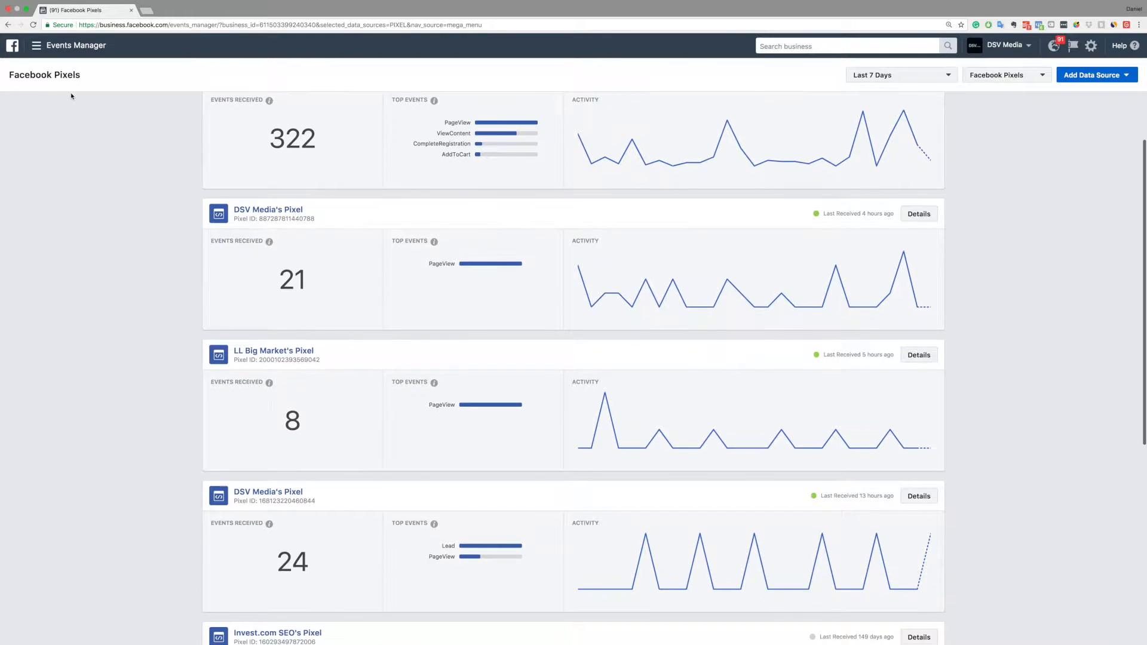
pyautogui.click(48, 48)
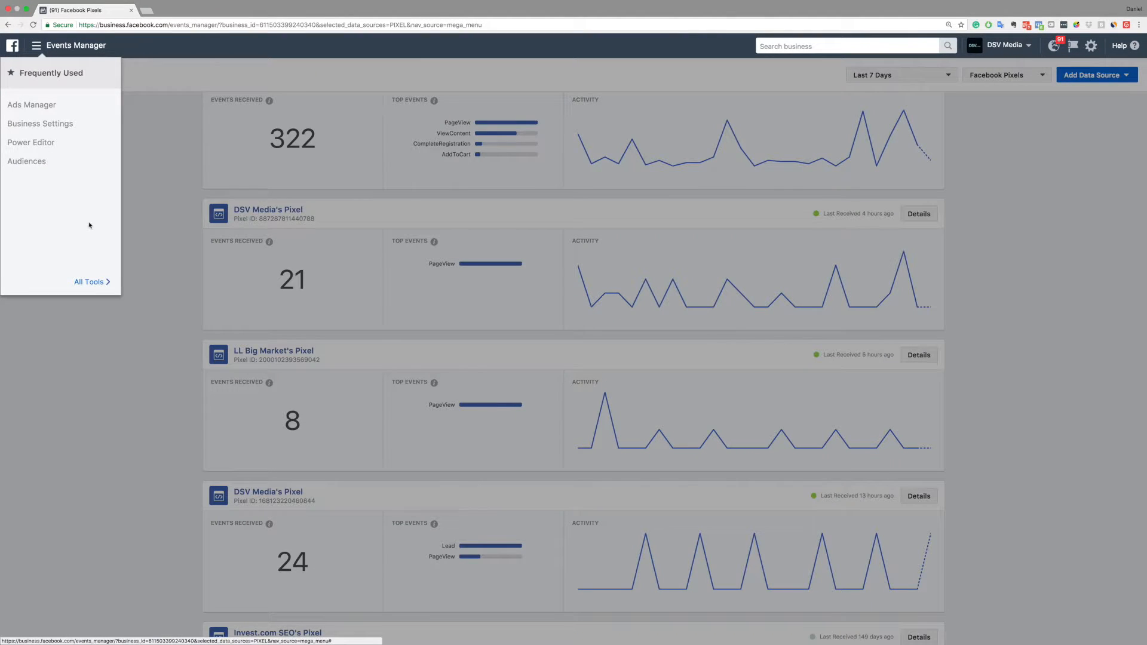
pyautogui.click(88, 282)
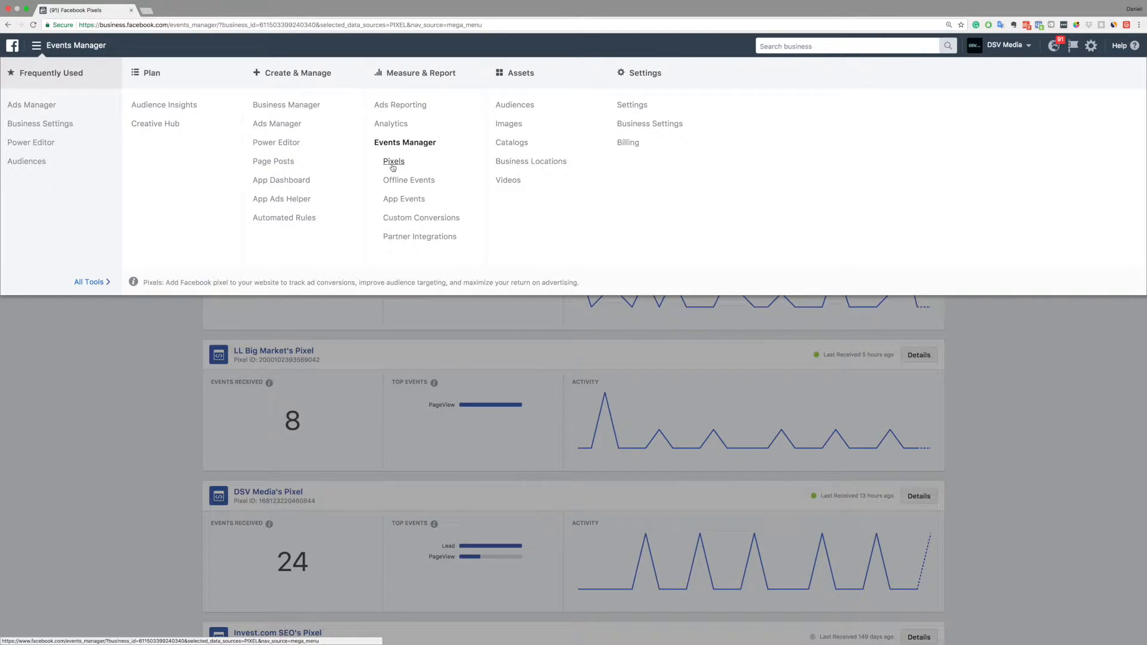
pyautogui.click(166, 347)
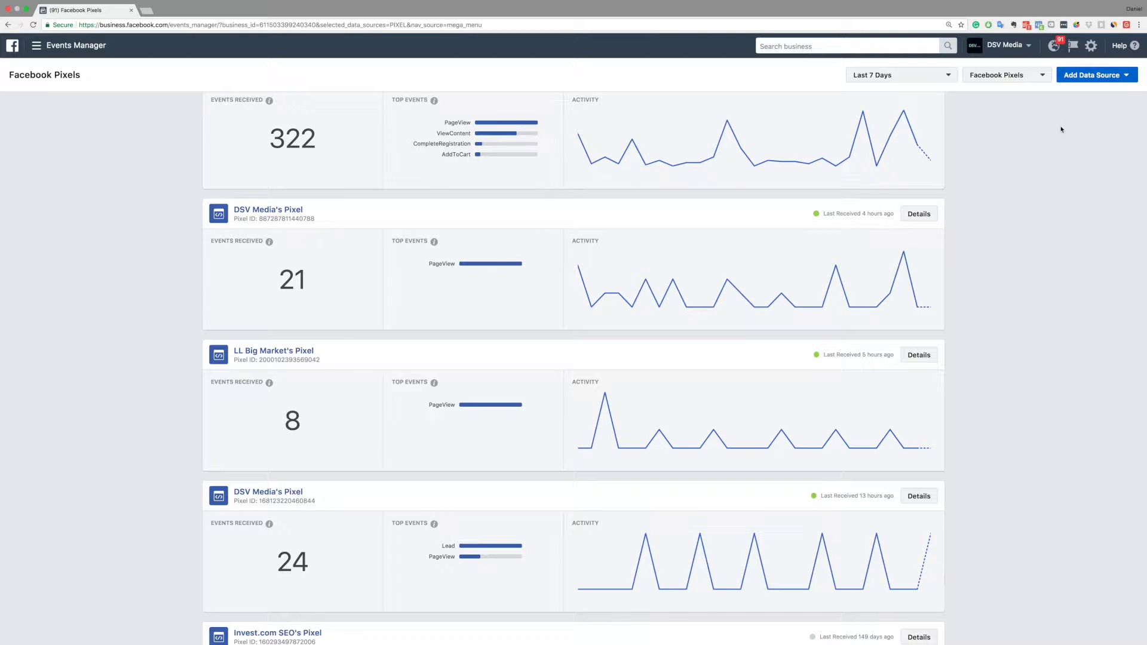
pyautogui.scroll(1, 1070, 114)
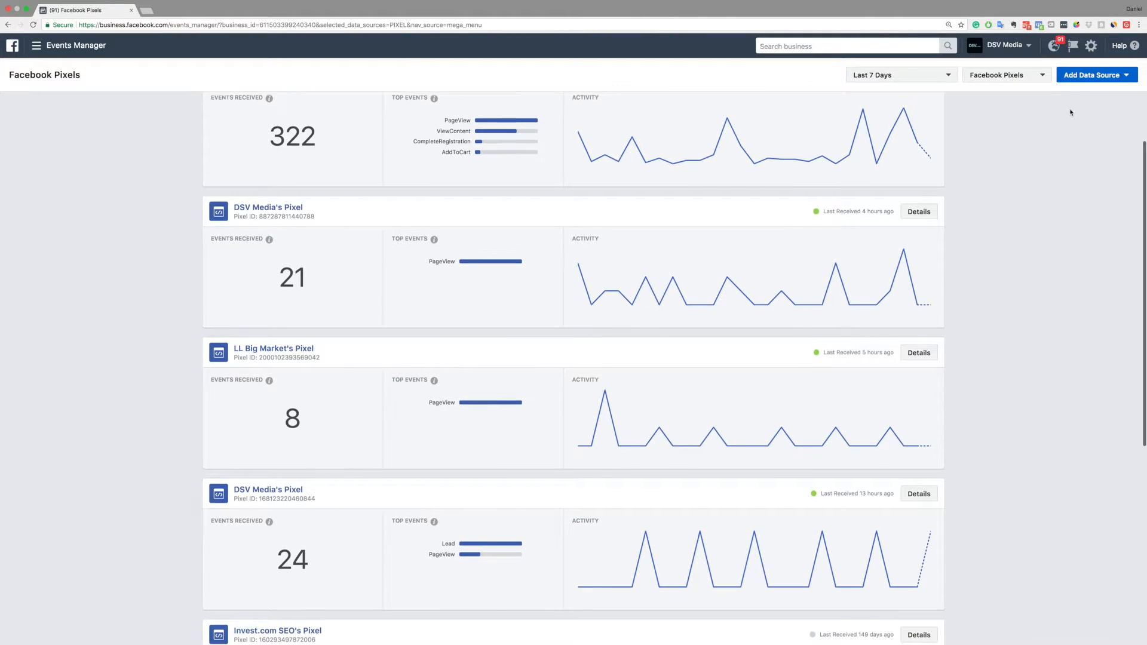
pyautogui.click(1084, 81)
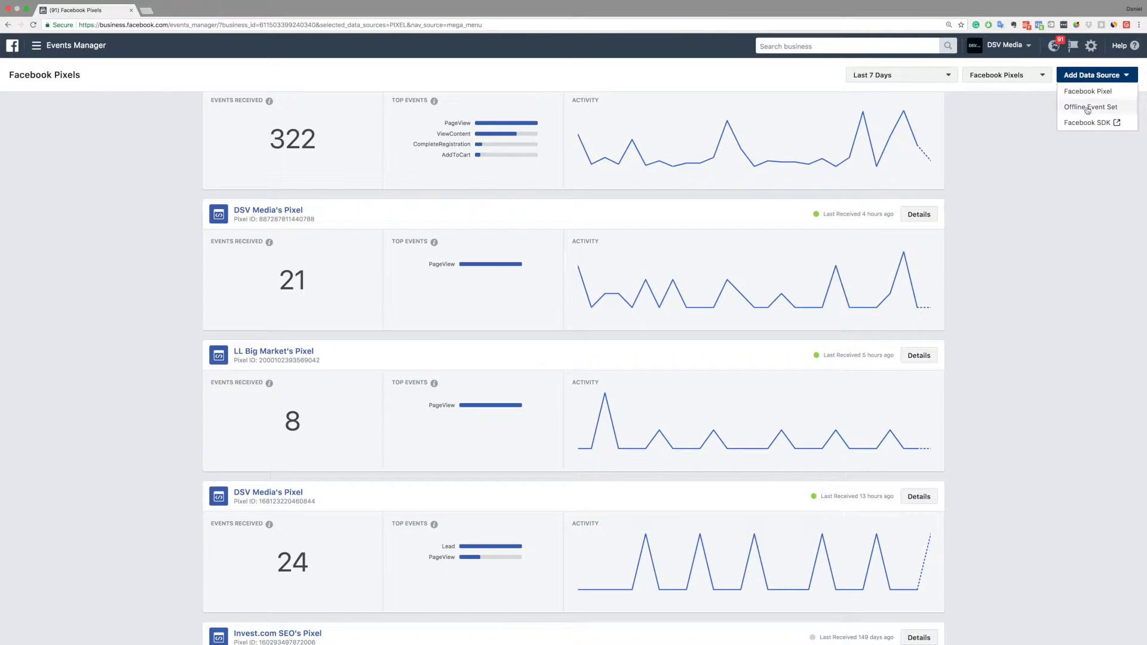
pyautogui.click(1115, 97)
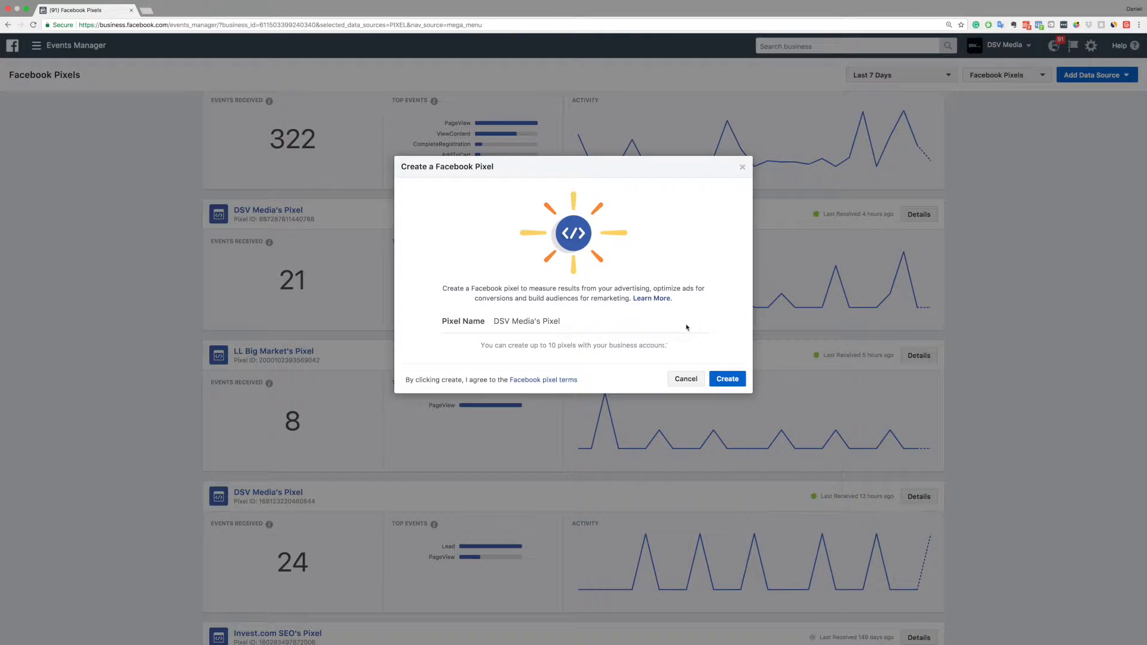
pyautogui.click(727, 379)
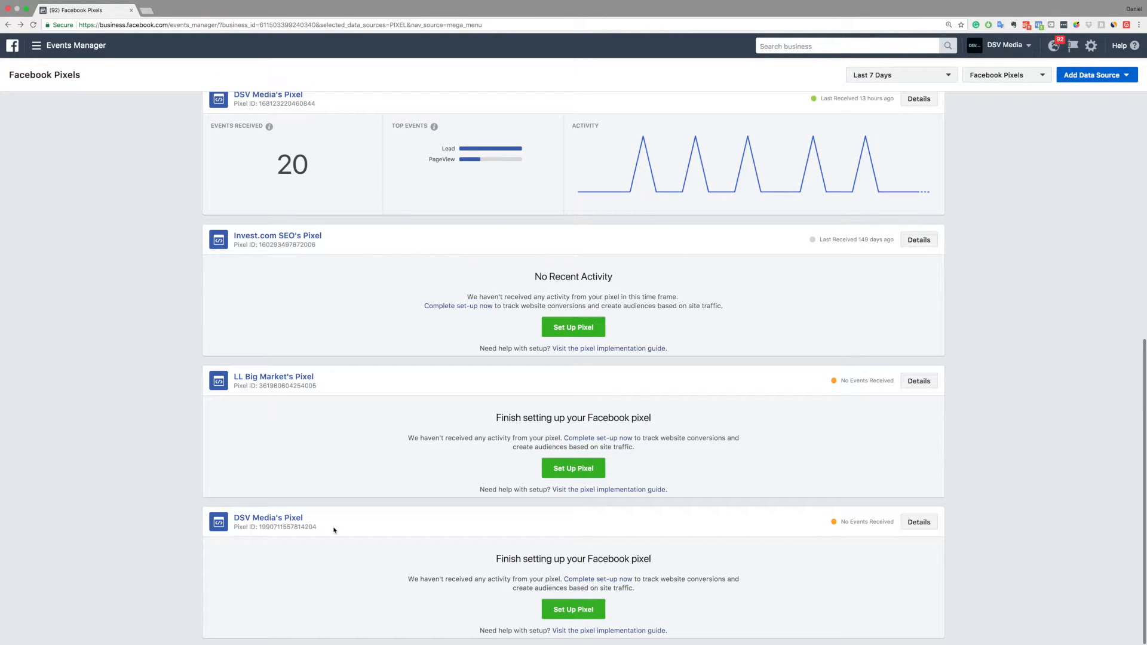
pyautogui.scroll(1, 346, 539)
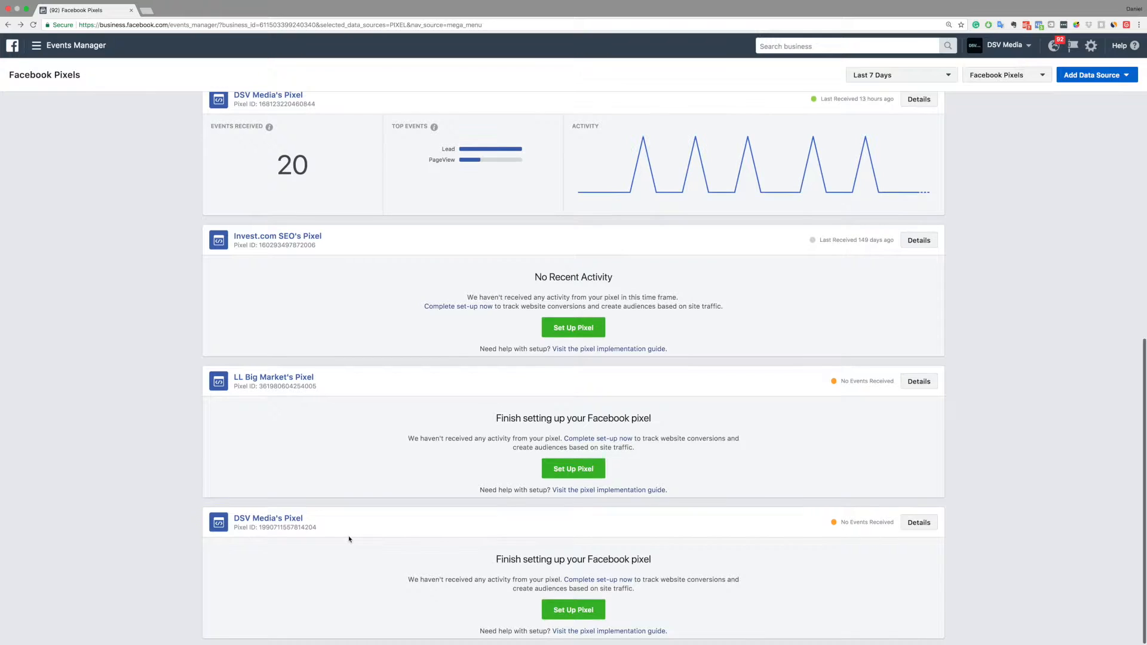
pyautogui.click(566, 613)
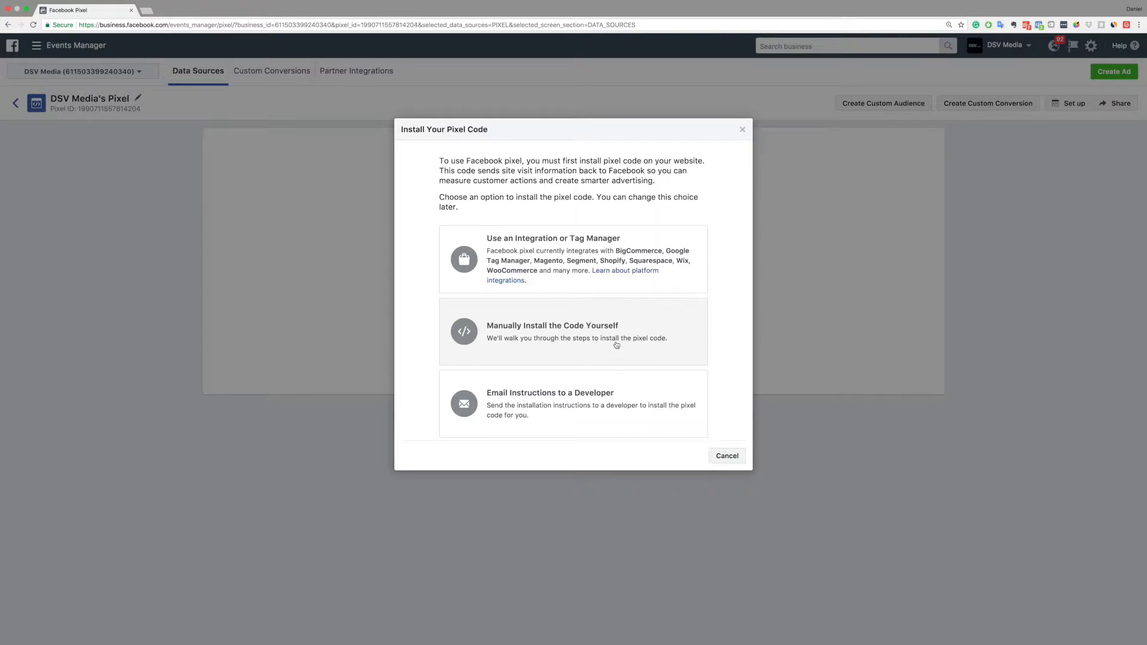
pyautogui.click(545, 343)
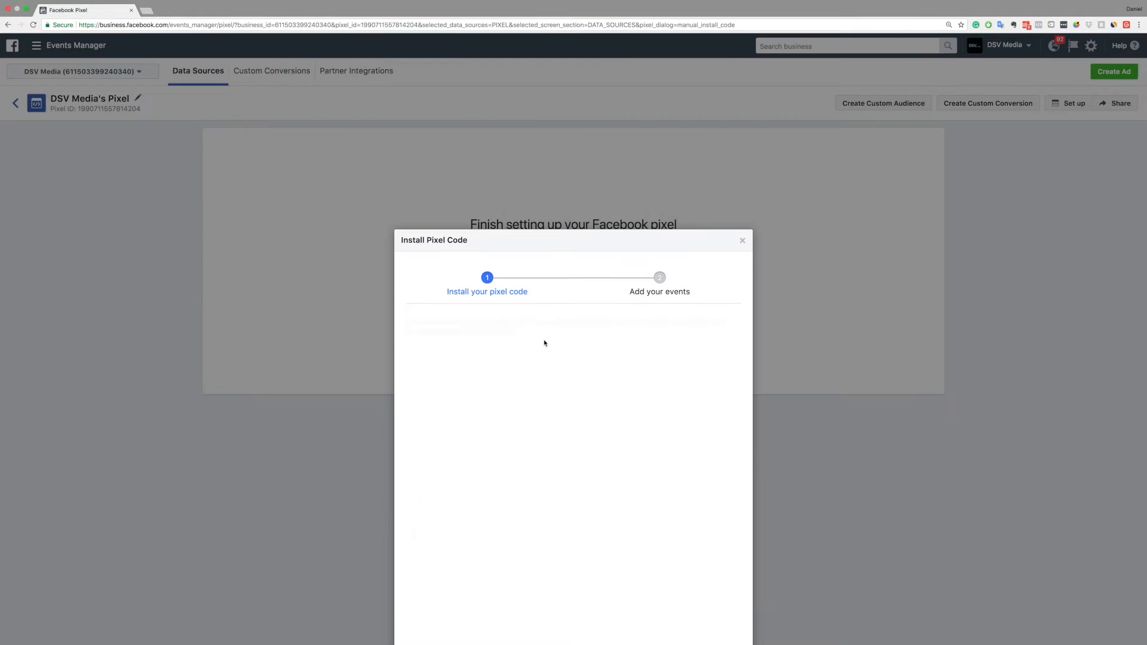
# Copy the entire pixel code to the clipboard for pasting into the website header
pyautogui.scroll(-4, 763, 375)
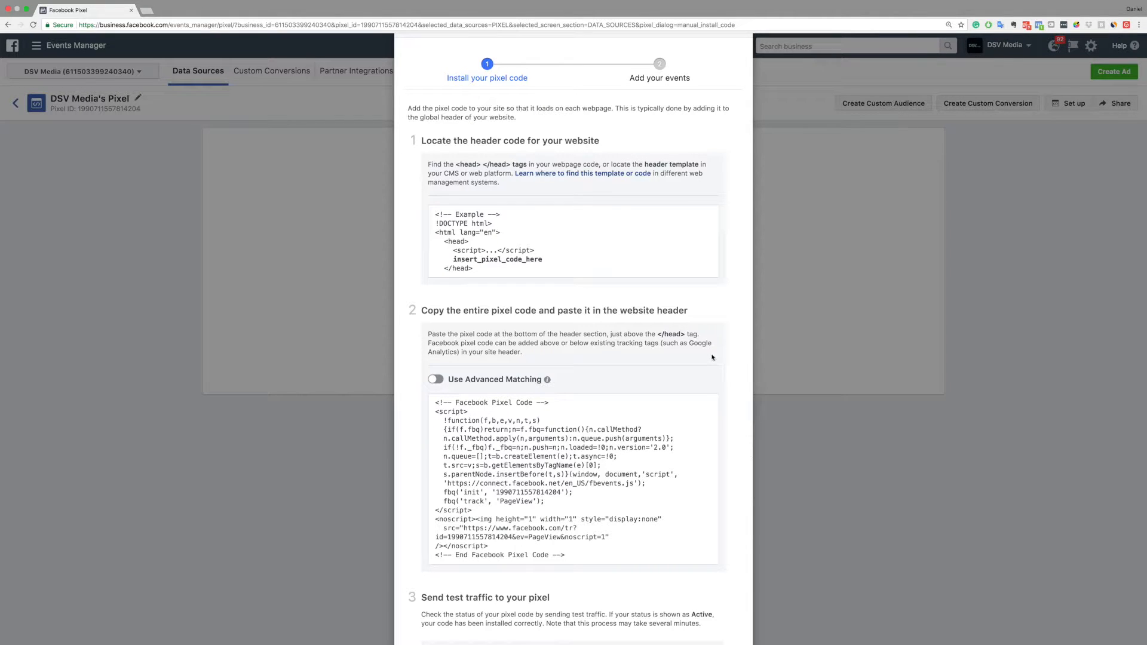
pyautogui.scroll(-3, 740, 352)
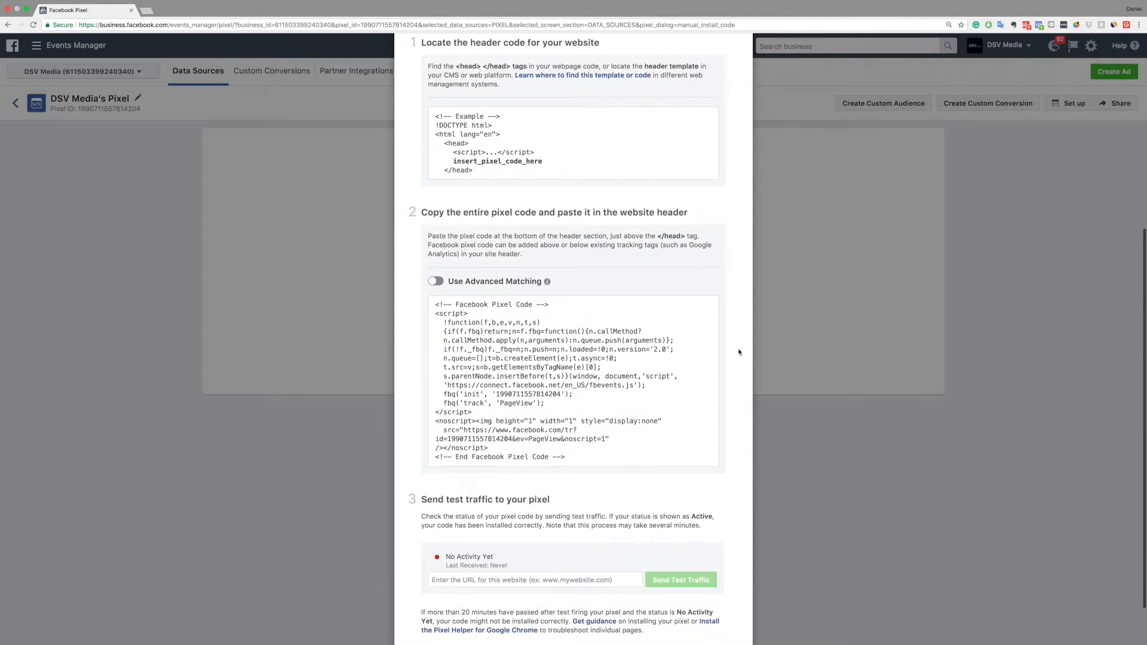
pyautogui.scroll(2, 740, 353)
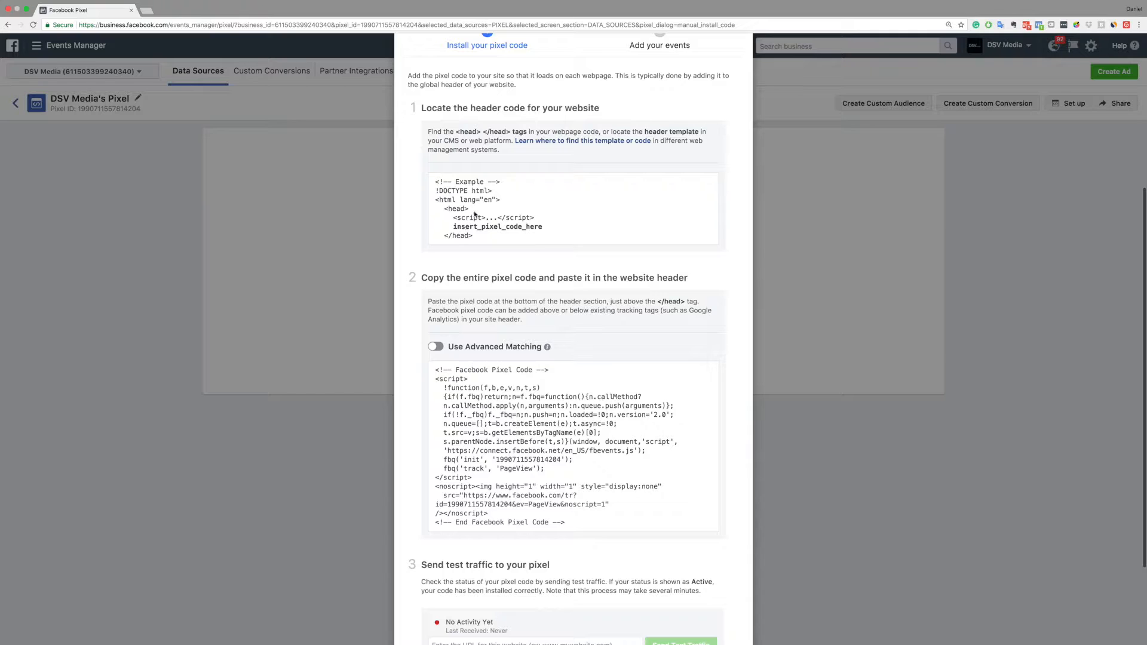
pyautogui.scroll(-4, 417, 321)
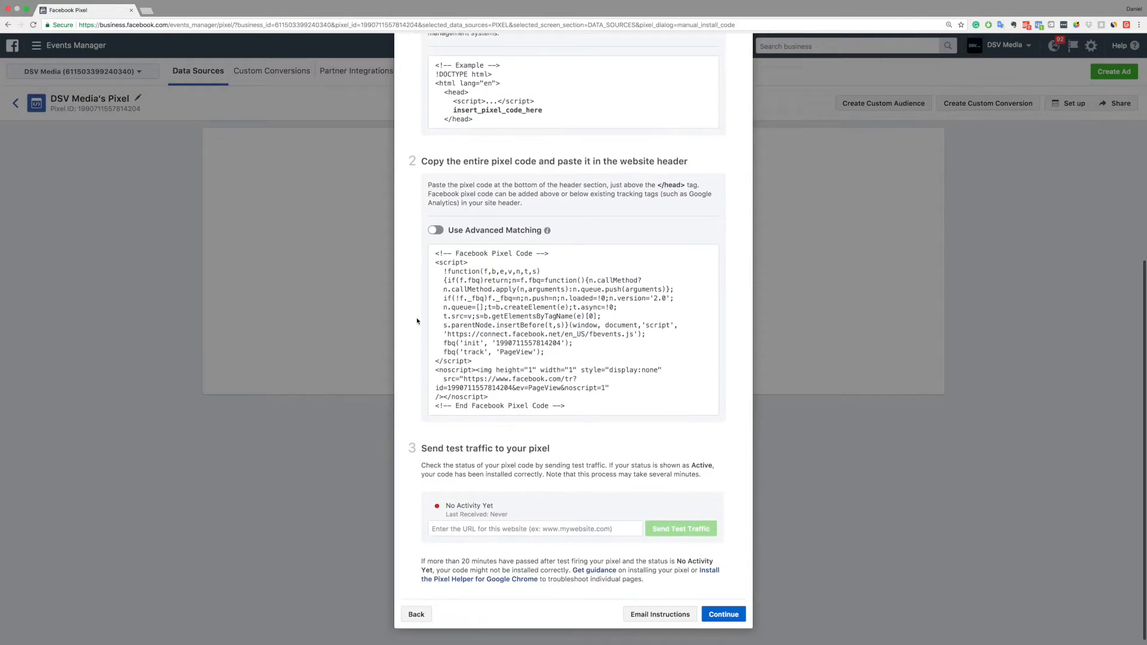
pyautogui.click(567, 297)
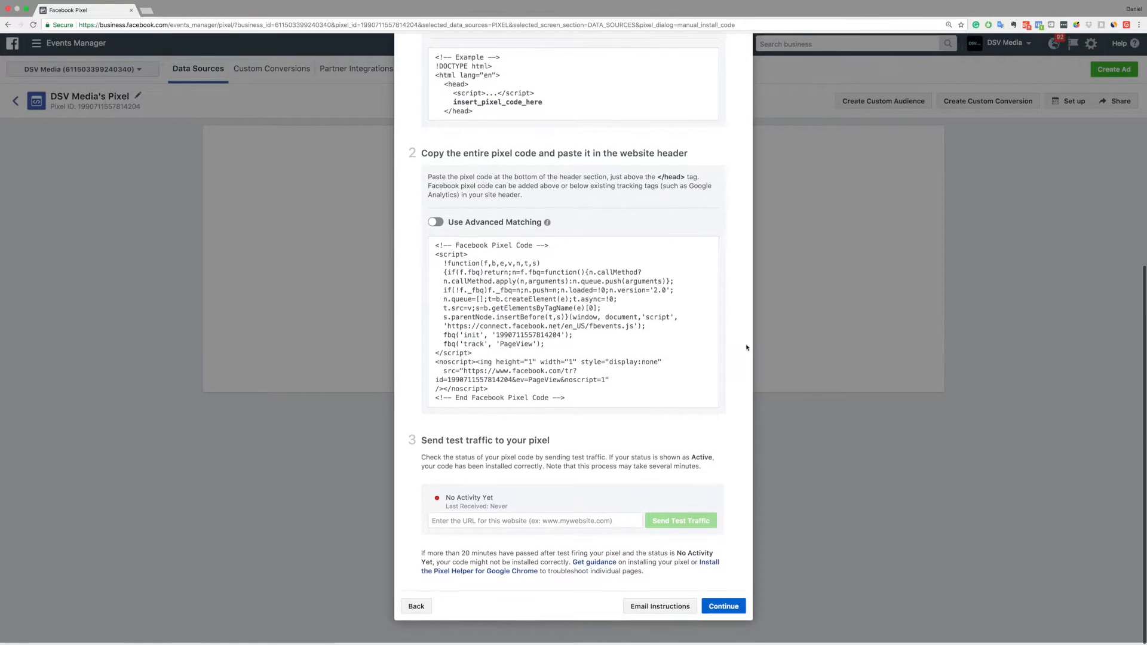
pyautogui.moveTo(441, 334)
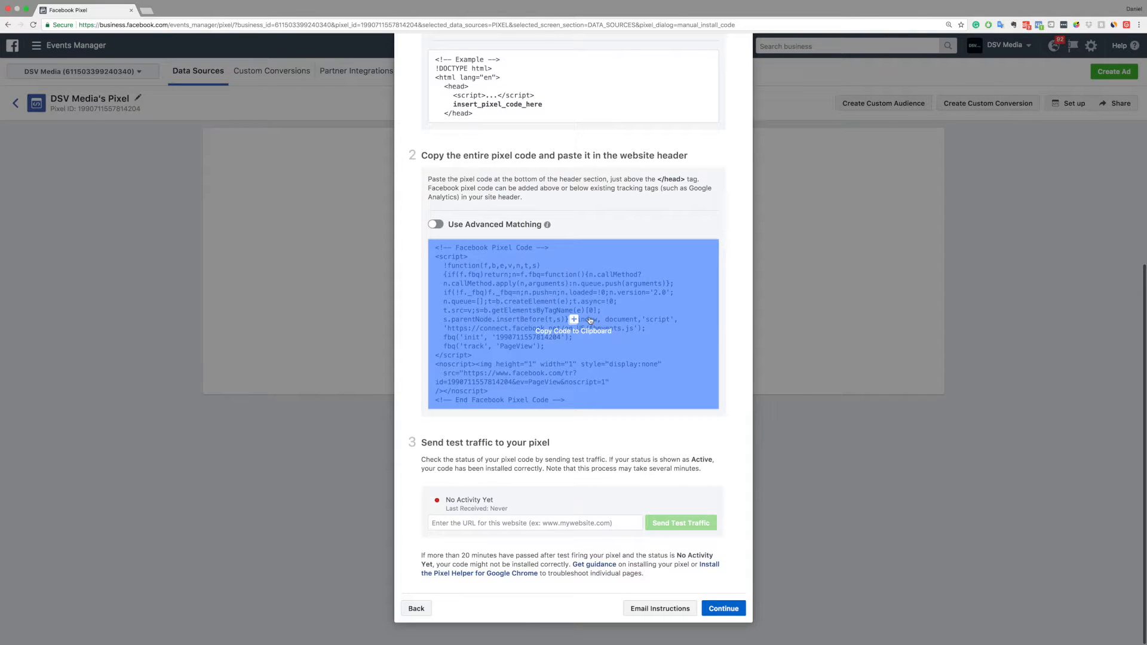
pyautogui.click(587, 323)
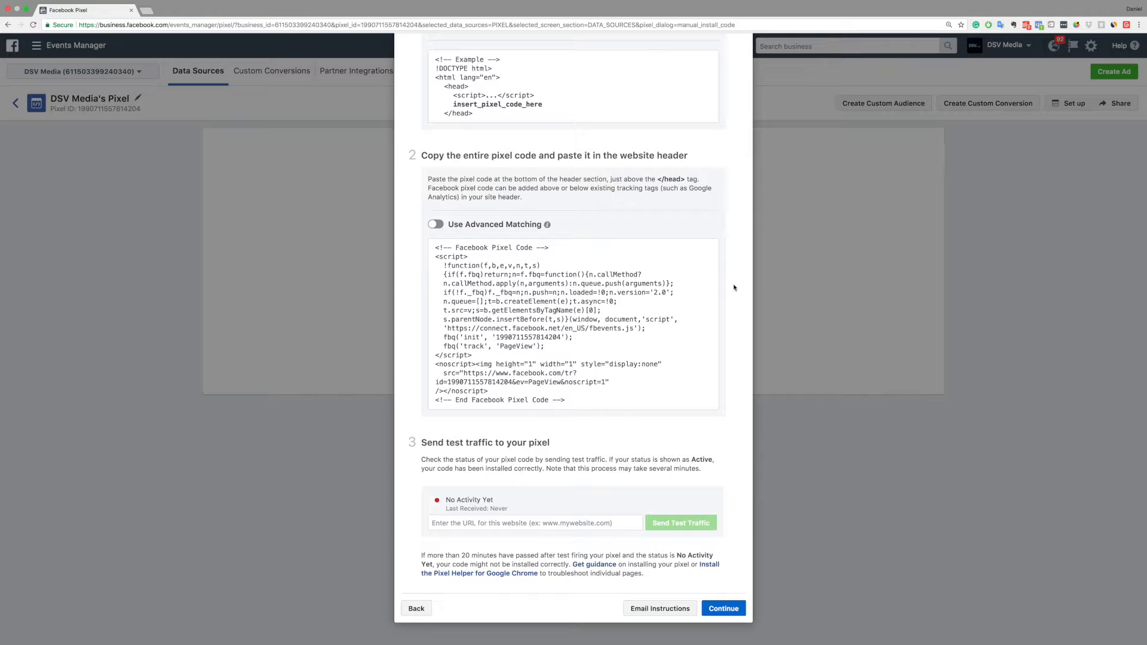
# Enter tagance.com as the website URL for sending test traffic and clear the field again
pyautogui.scroll(-1, 731, 345)
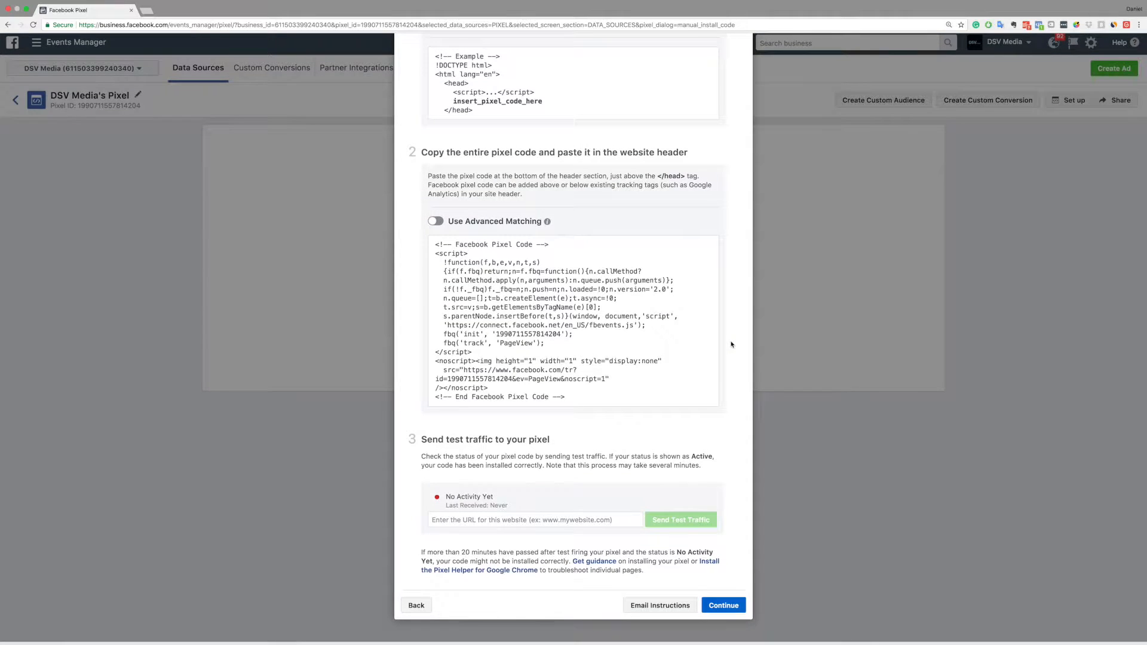
pyautogui.scroll(1, 731, 344)
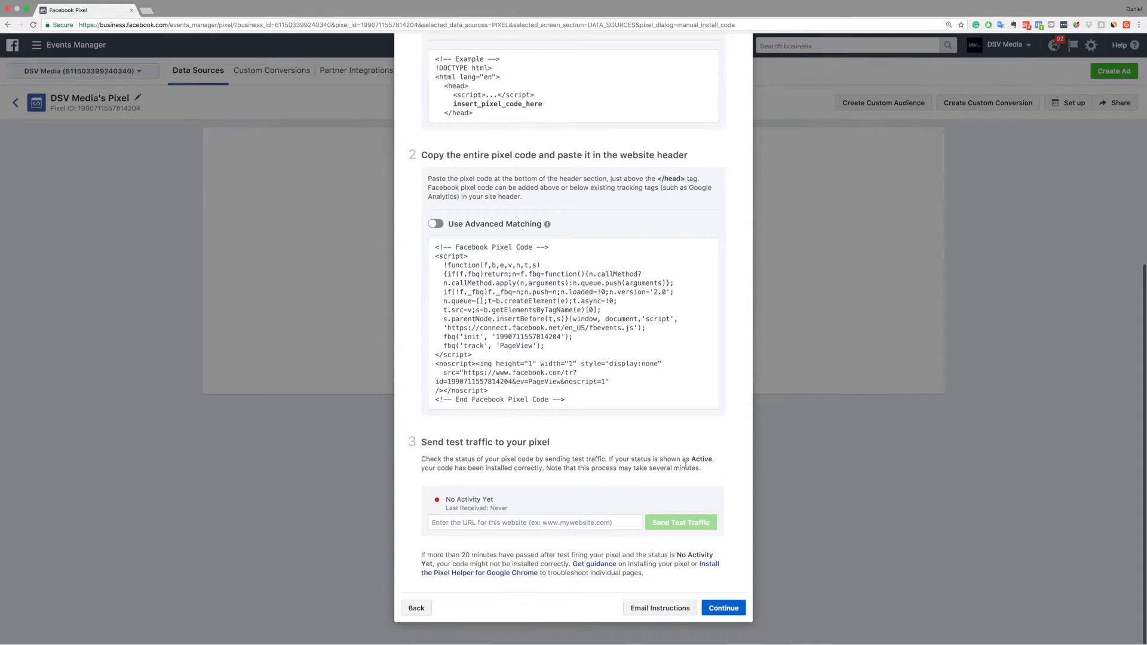
pyautogui.click(556, 523)
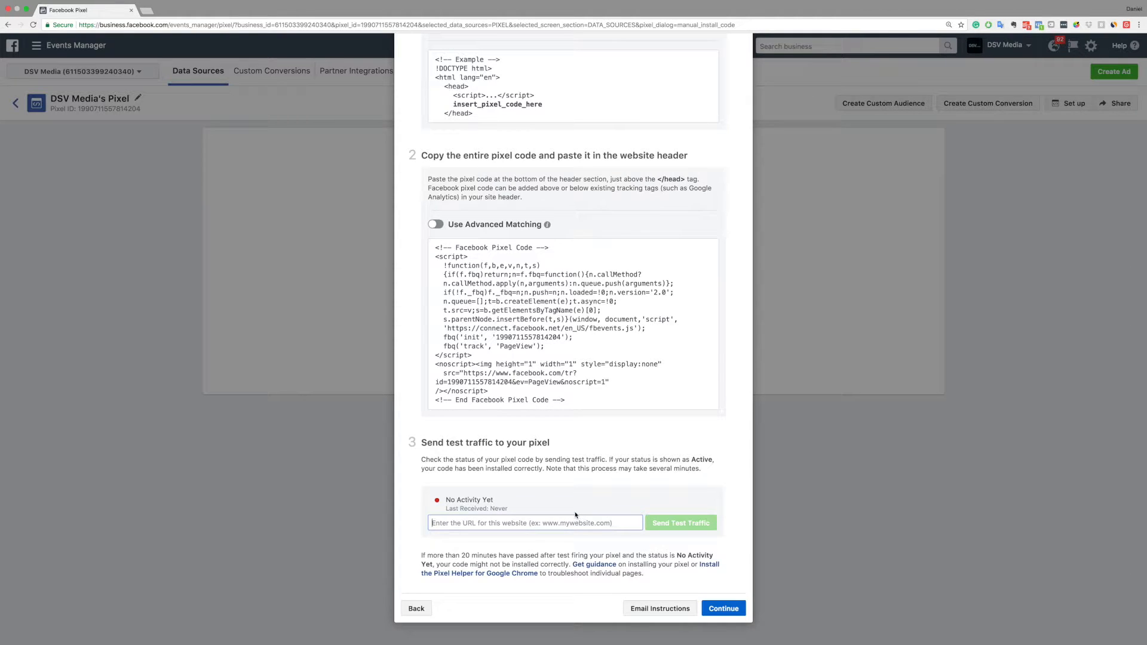
pyautogui.write('tagance.com')
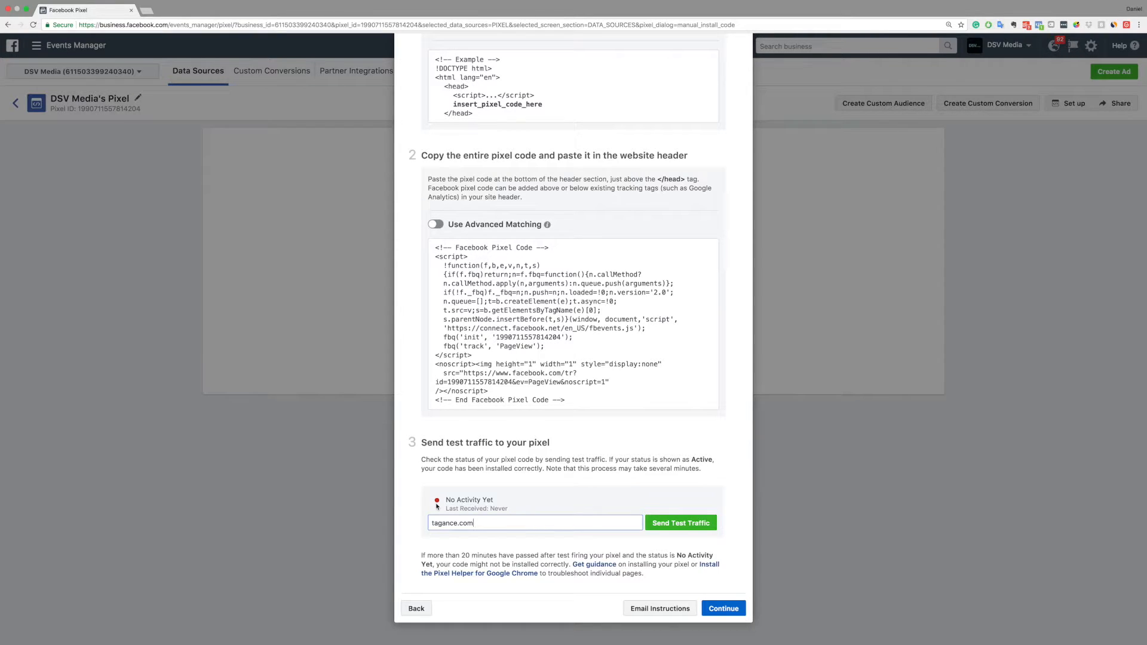
pyautogui.moveTo(478, 523); pyautogui.dragTo(416, 521)
pyautogui.press('BackSpace')
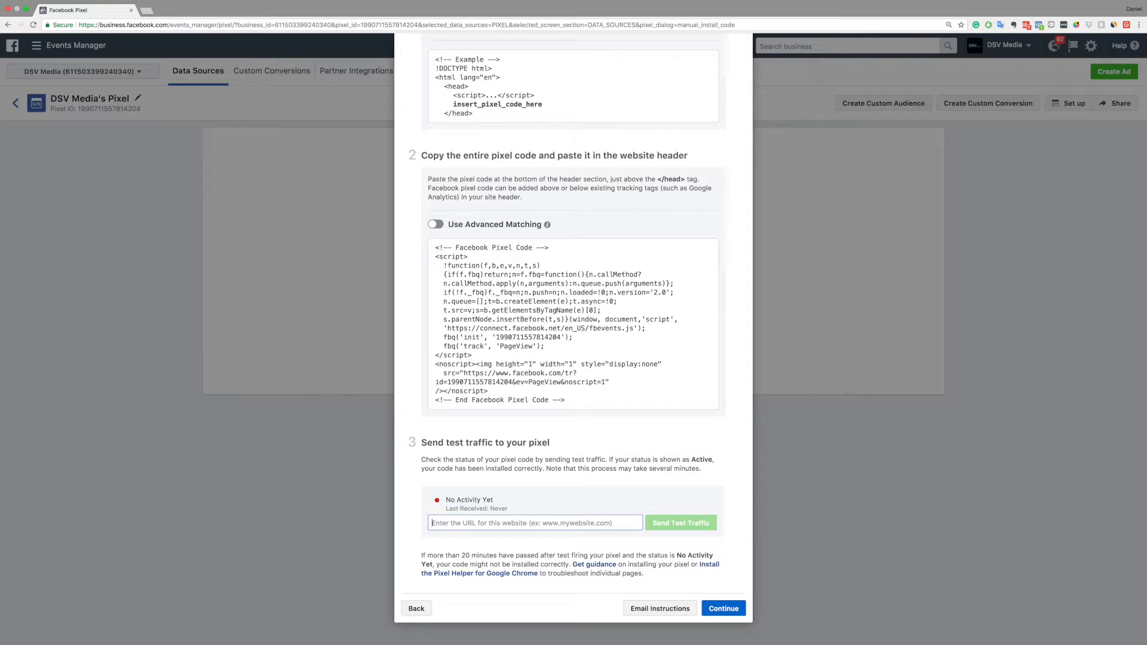
# Continue from the pixel code installation to the Add your events stage
pyautogui.click(572, 453)
pyautogui.scroll(1, 572, 453)
pyautogui.scroll(-2, 571, 453)
pyautogui.click(723, 608)
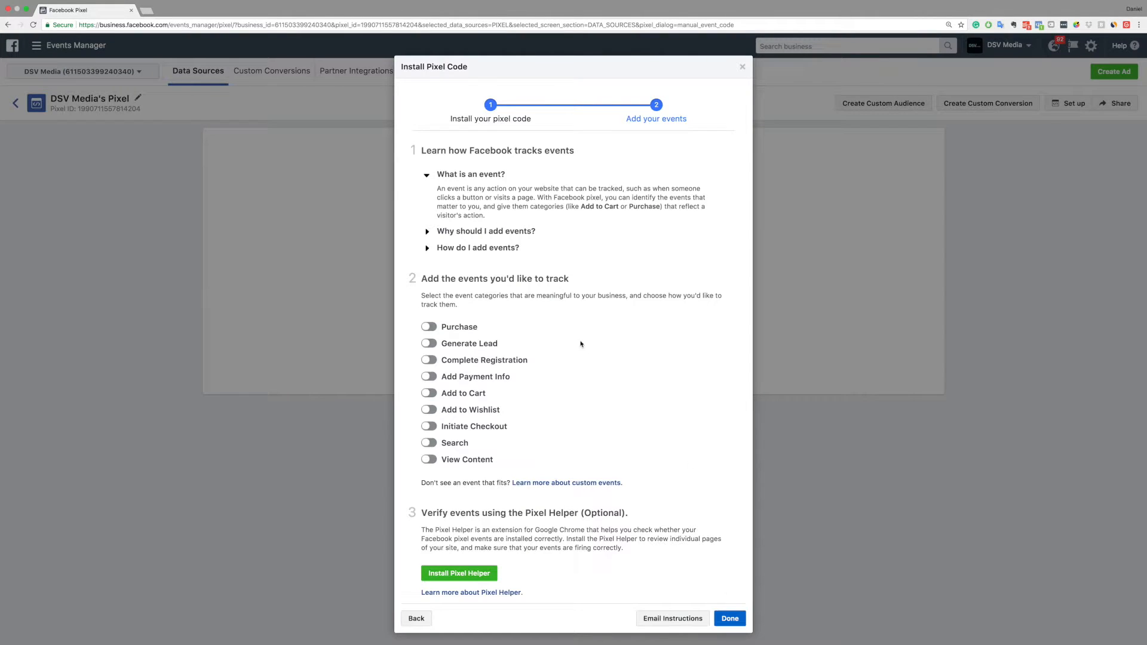
# Enable tracking of the Generate Lead and View Content events
pyautogui.scroll(-1, 439, 328)
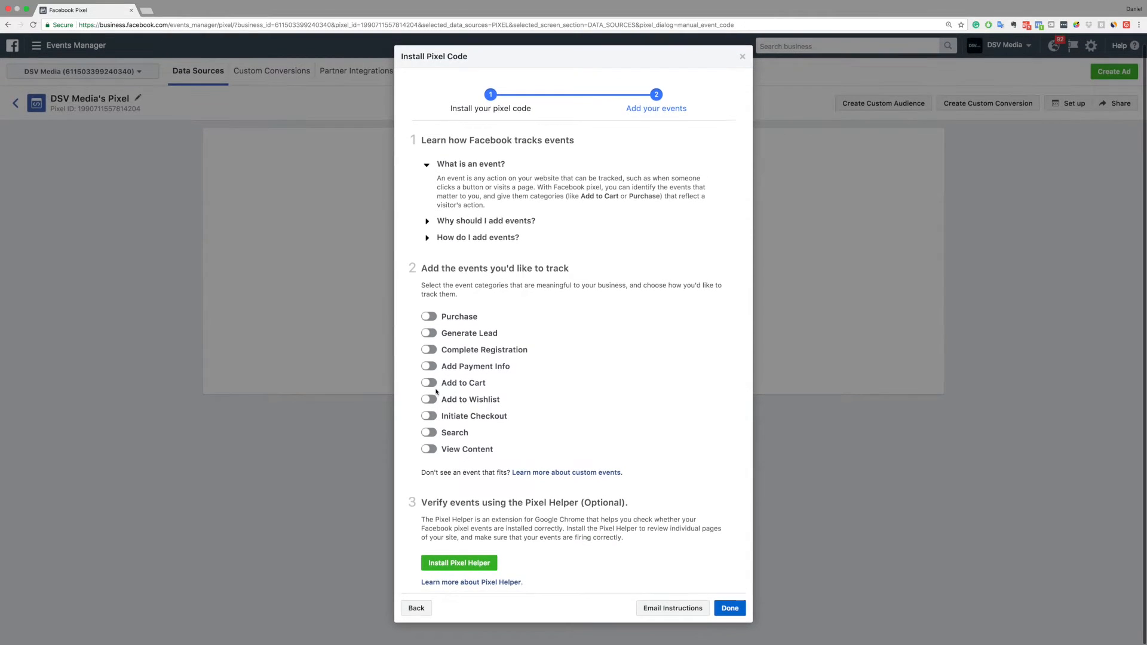
pyautogui.click(431, 333)
pyautogui.scroll(-3, 513, 370)
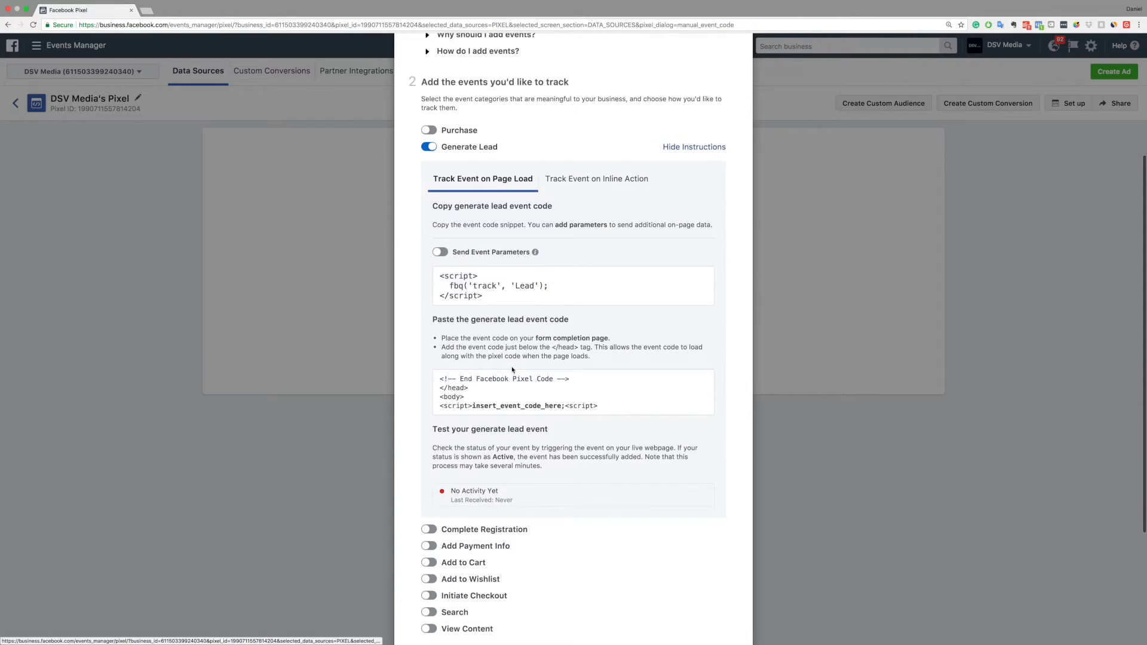
pyautogui.scroll(-3, 513, 370)
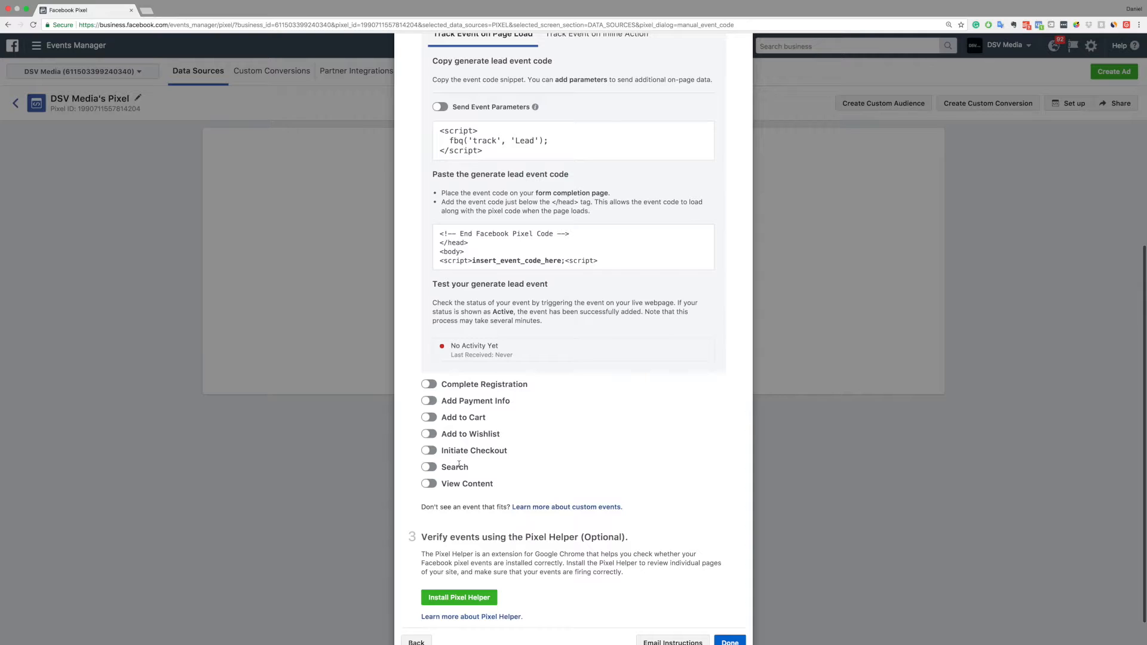
pyautogui.click(430, 485)
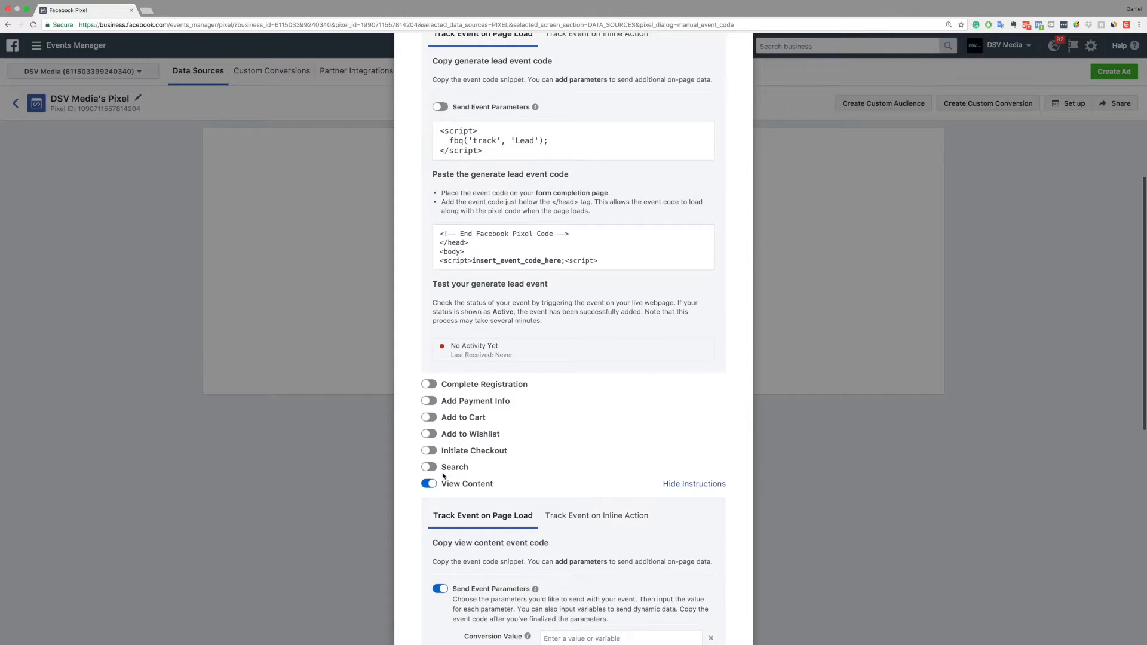
# Review the event code instructions for the Generate Lead and View Content events
pyautogui.scroll(-5, 470, 457)
pyautogui.scroll(-3, 470, 456)
pyautogui.scroll(4, 471, 457)
pyautogui.scroll(8, 471, 457)
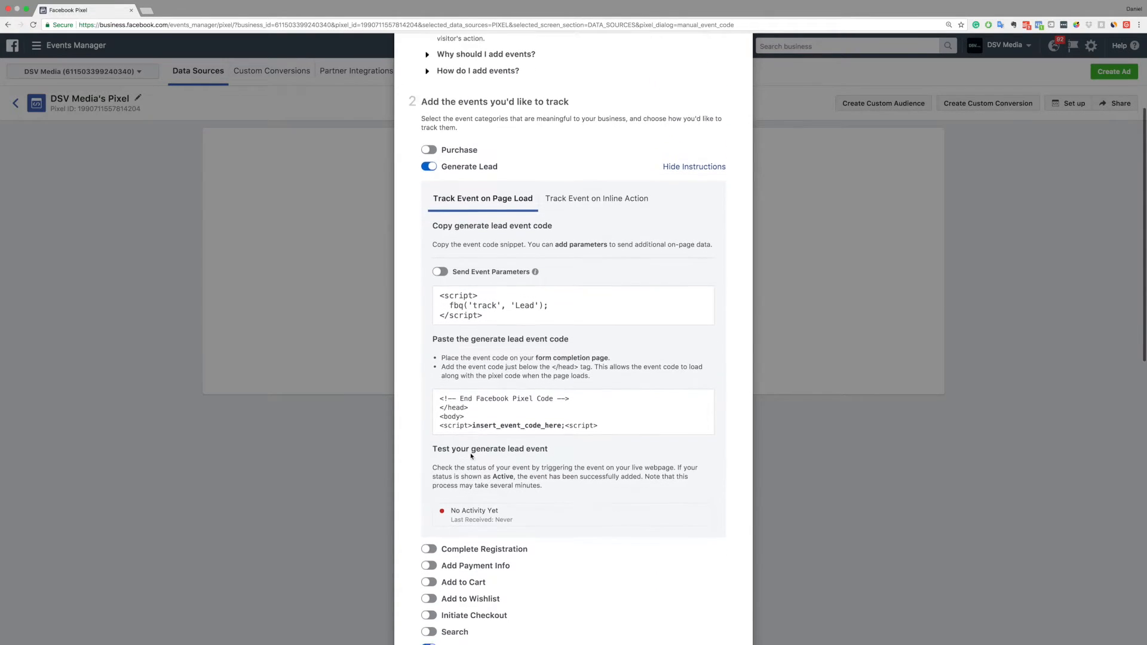
pyautogui.scroll(-2, 471, 457)
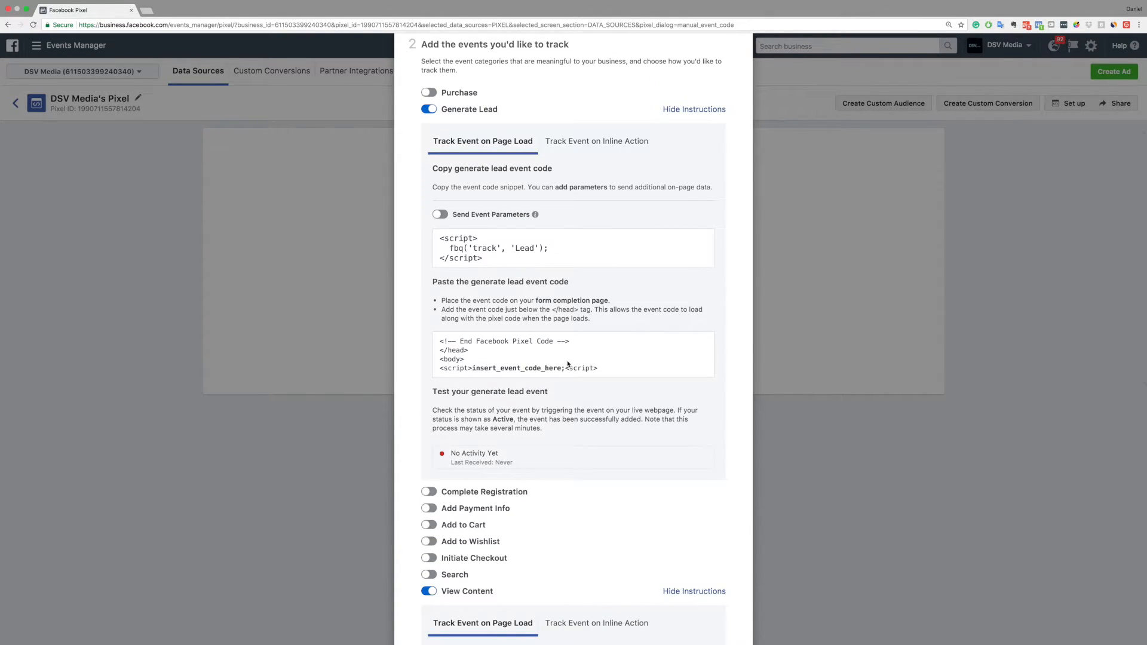
pyautogui.scroll(-5, 574, 414)
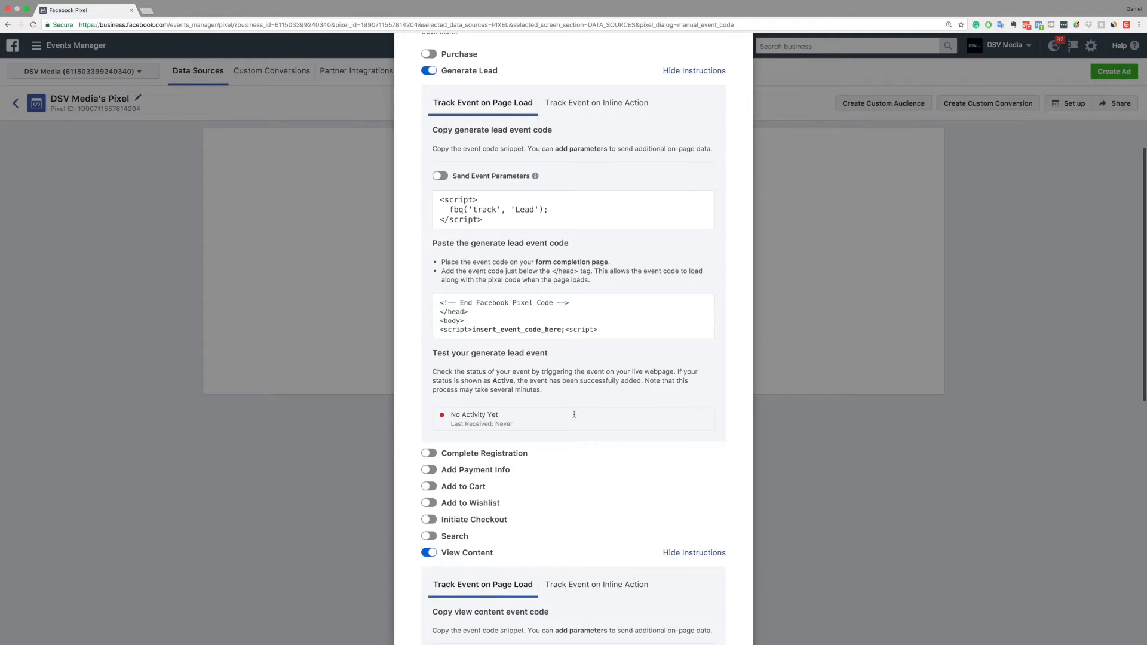
pyautogui.scroll(-5, 574, 414)
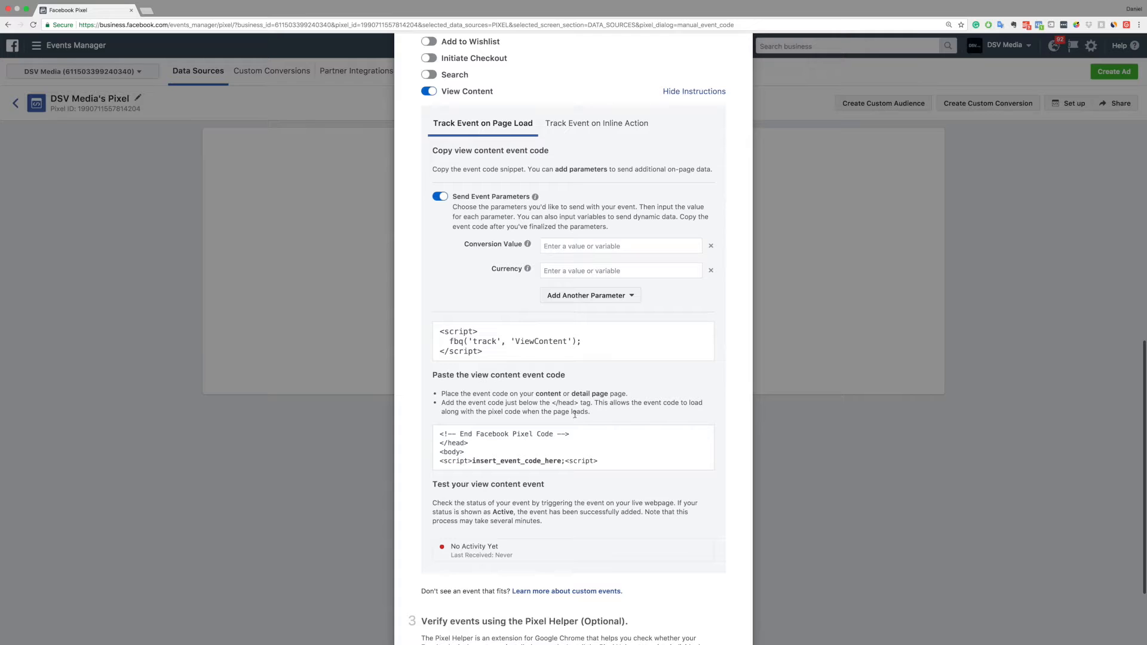
pyautogui.scroll(11, 580, 410)
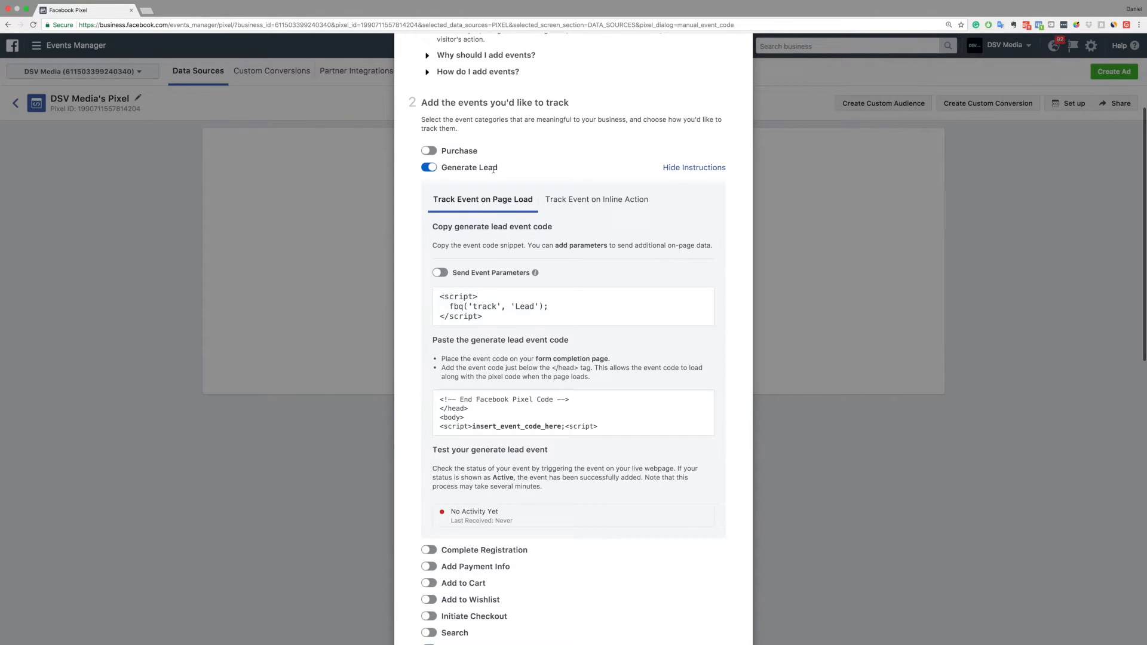
pyautogui.scroll(-1, 546, 377)
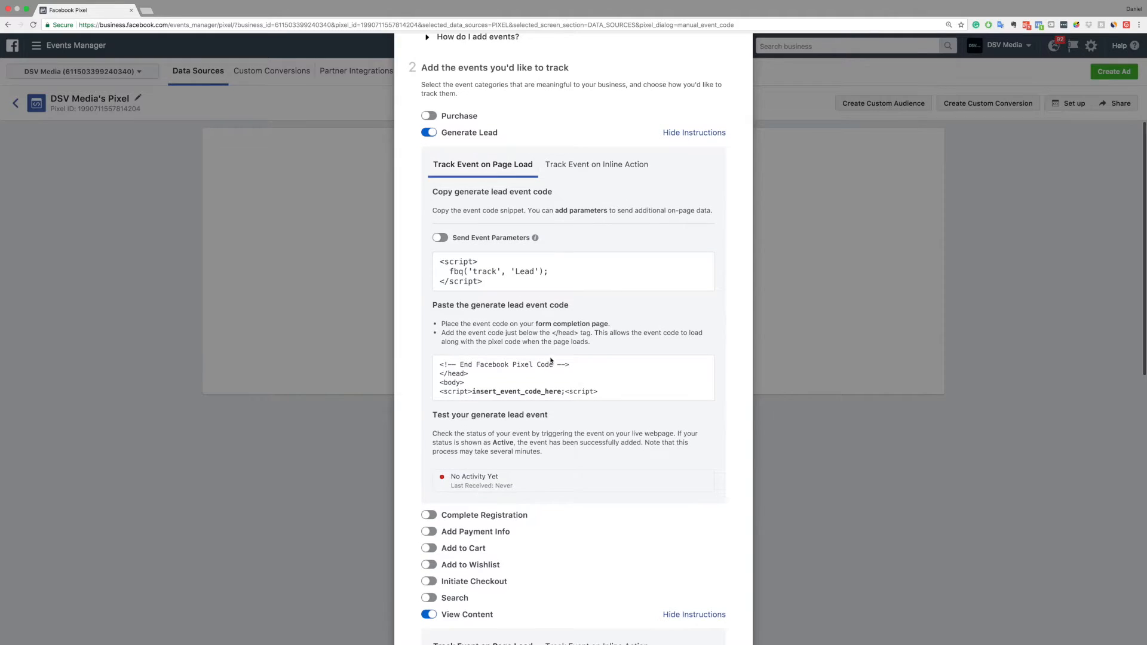
# Copy the Generate Lead event code snippet to the clipboard
pyautogui.moveTo(563, 273)
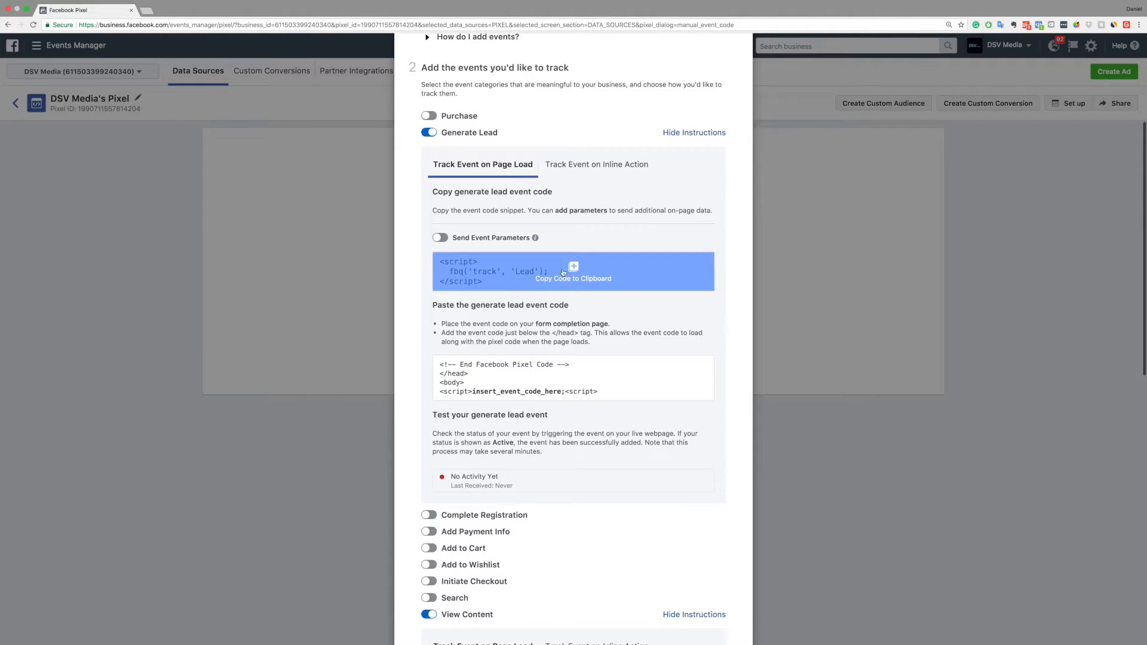
pyautogui.click(605, 272)
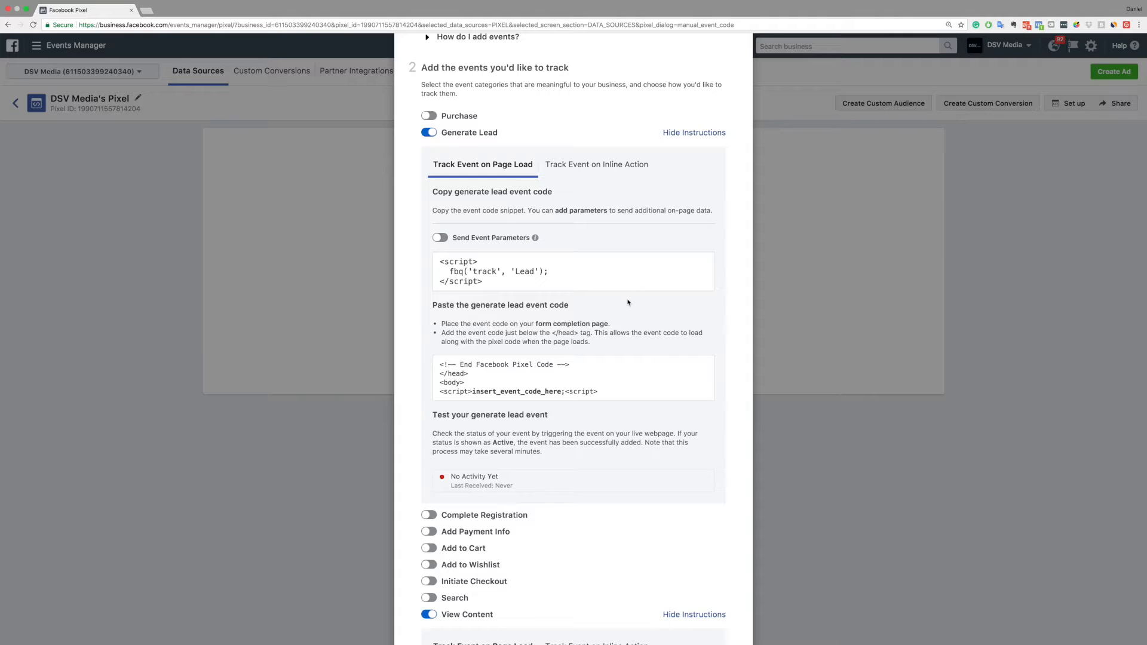
# Copy the View Content event code snippet to the clipboard
pyautogui.scroll(-10, 688, 386)
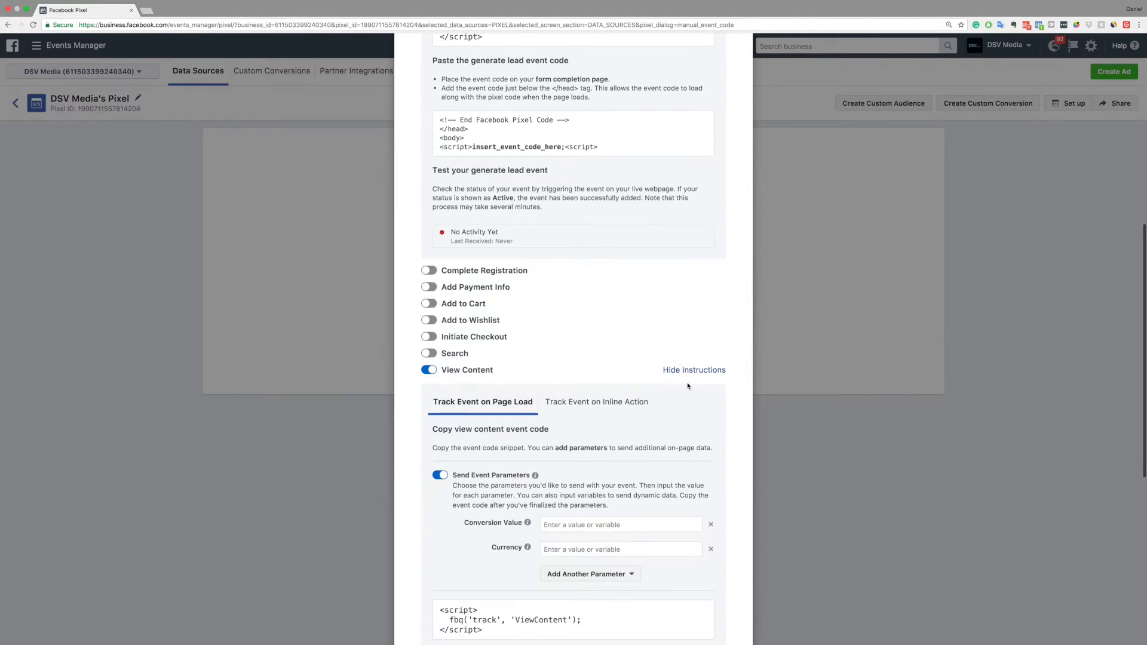
pyautogui.scroll(-1, 688, 383)
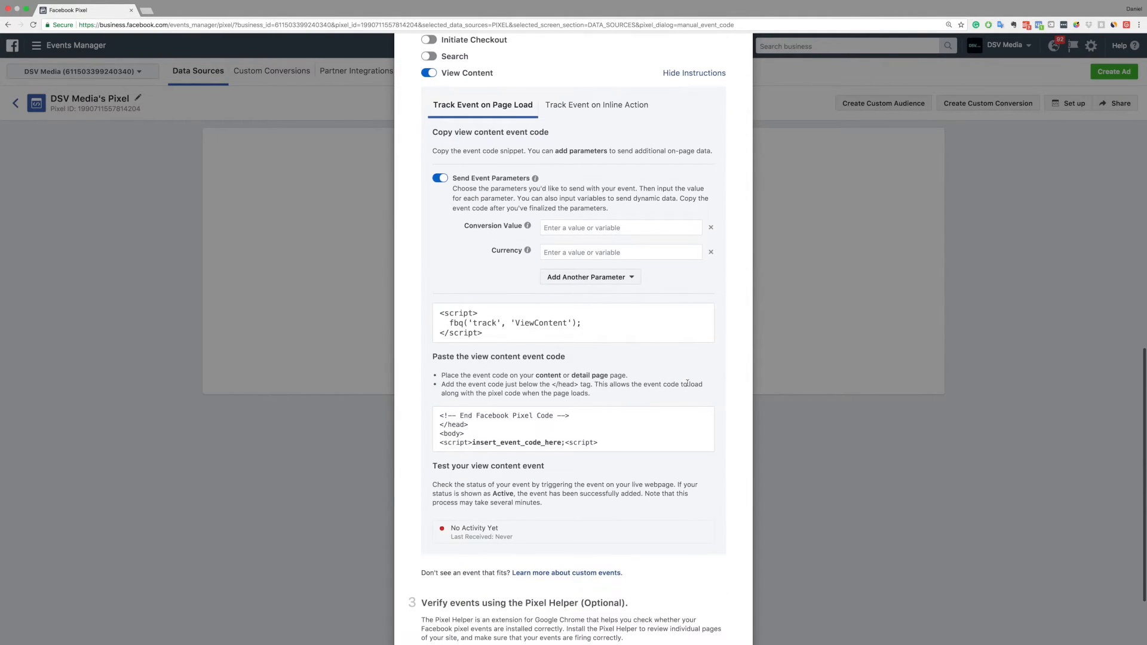
pyautogui.moveTo(570, 327)
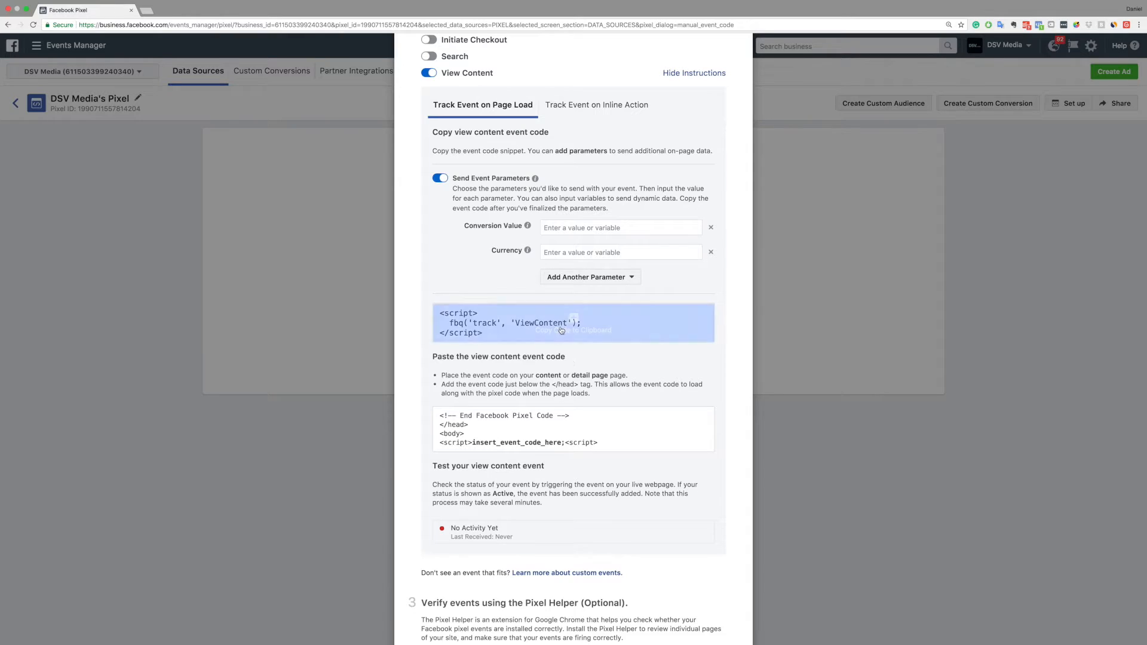
pyautogui.click(593, 326)
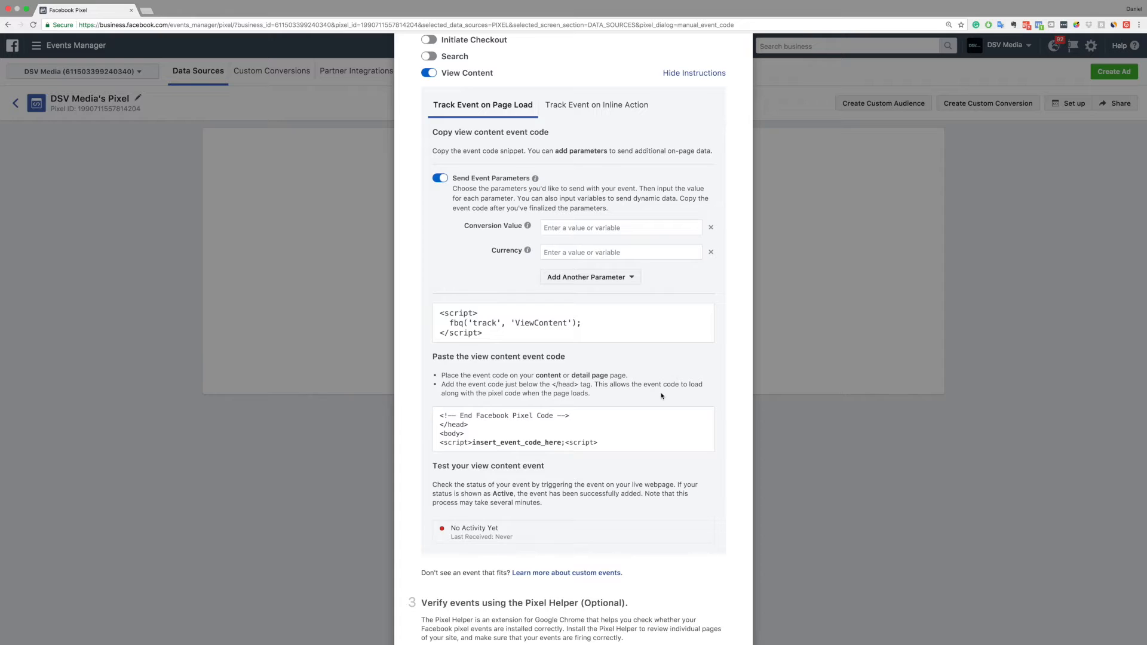
pyautogui.scroll(-1, 662, 396)
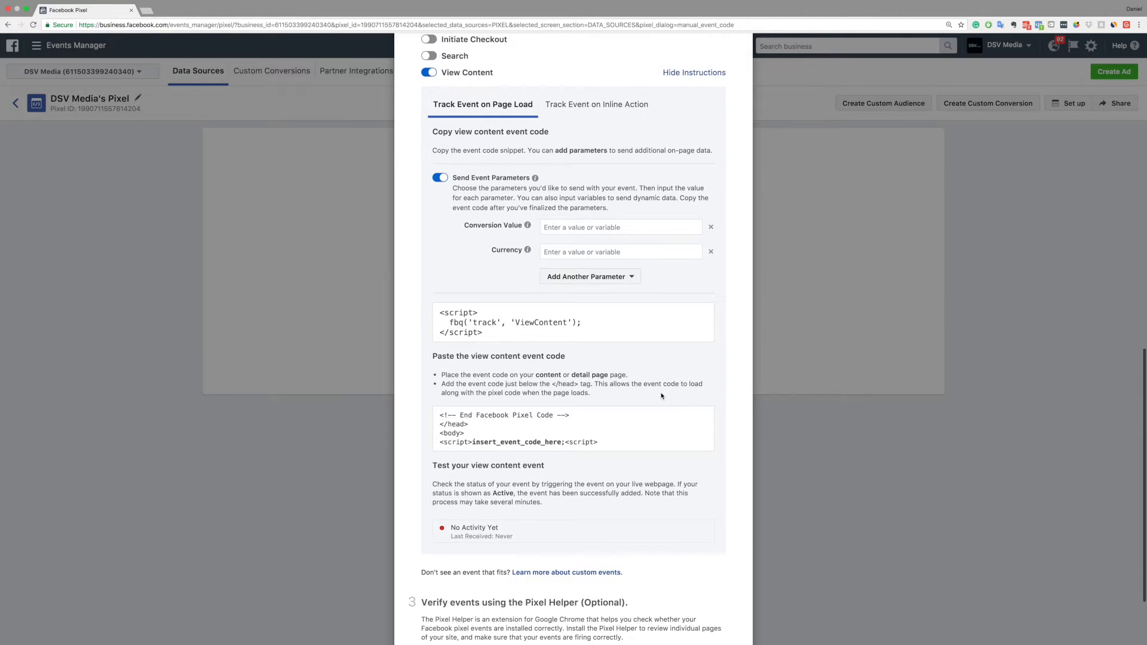
pyautogui.scroll(-5, 732, 391)
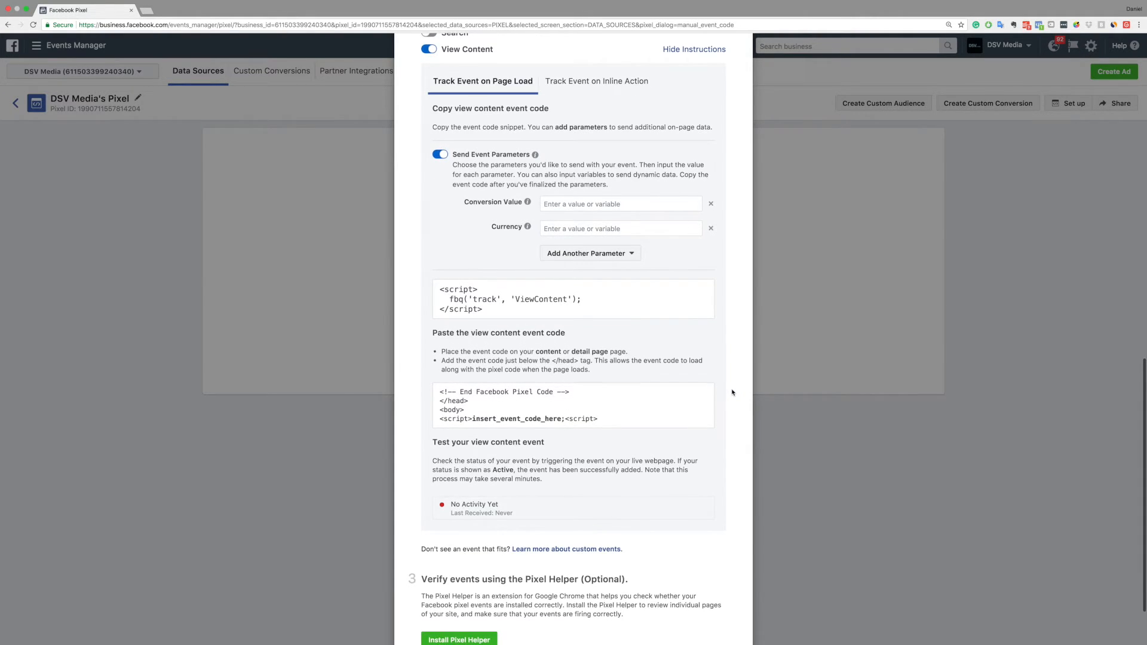
pyautogui.click(634, 233)
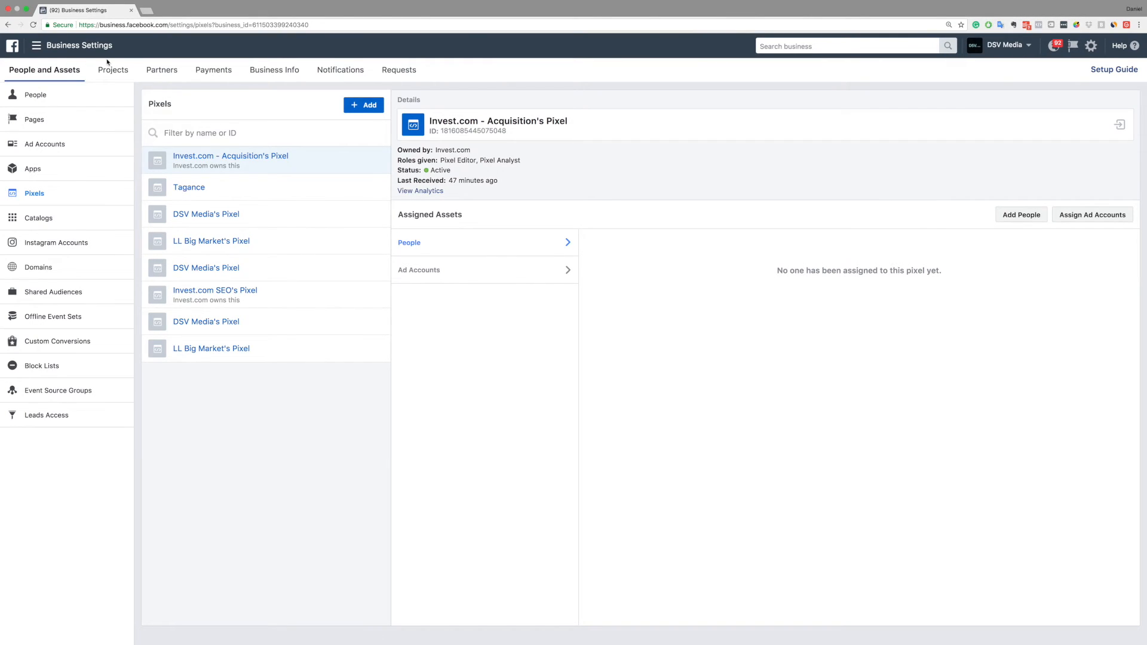
pyautogui.click(49, 53)
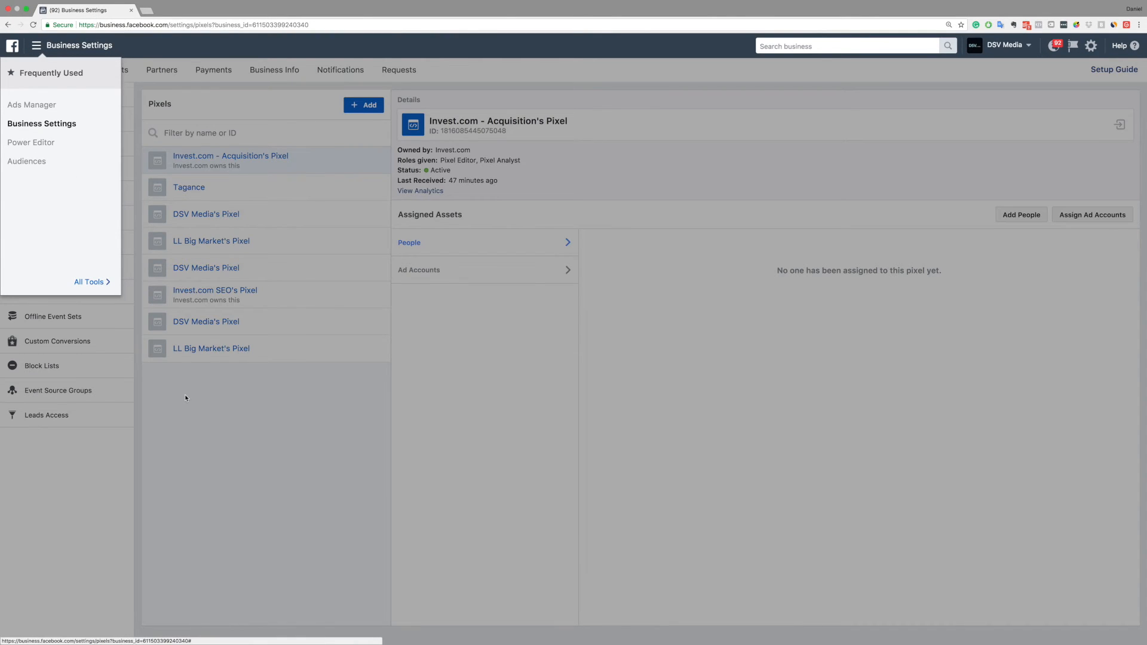
pyautogui.moveTo(104, 198)
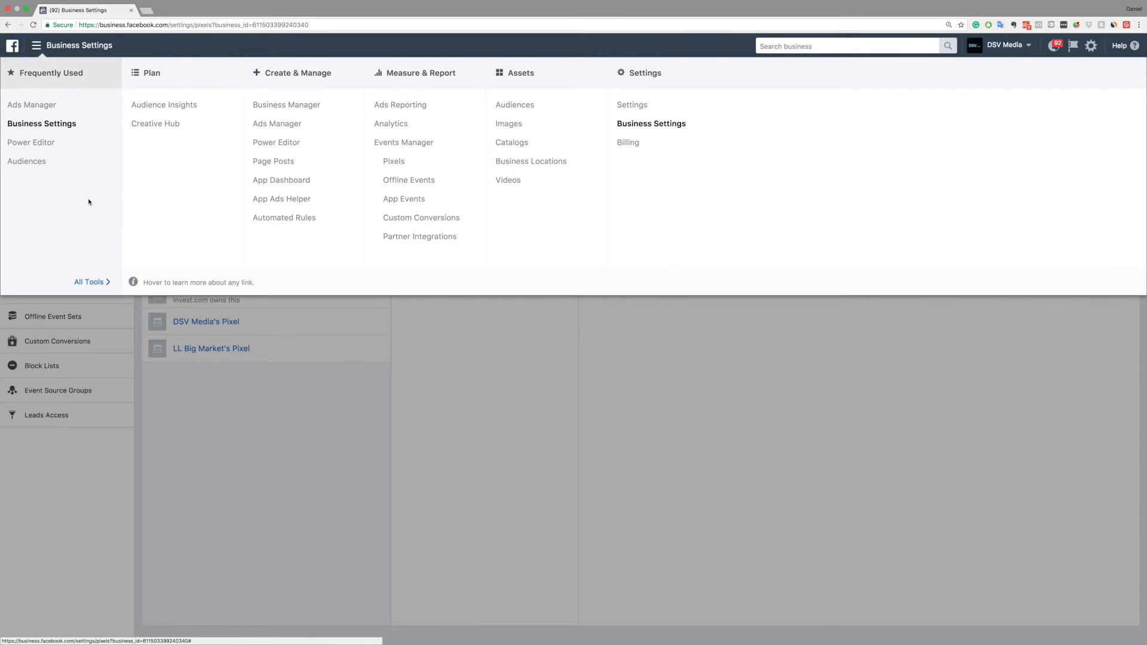
pyautogui.click(261, 366)
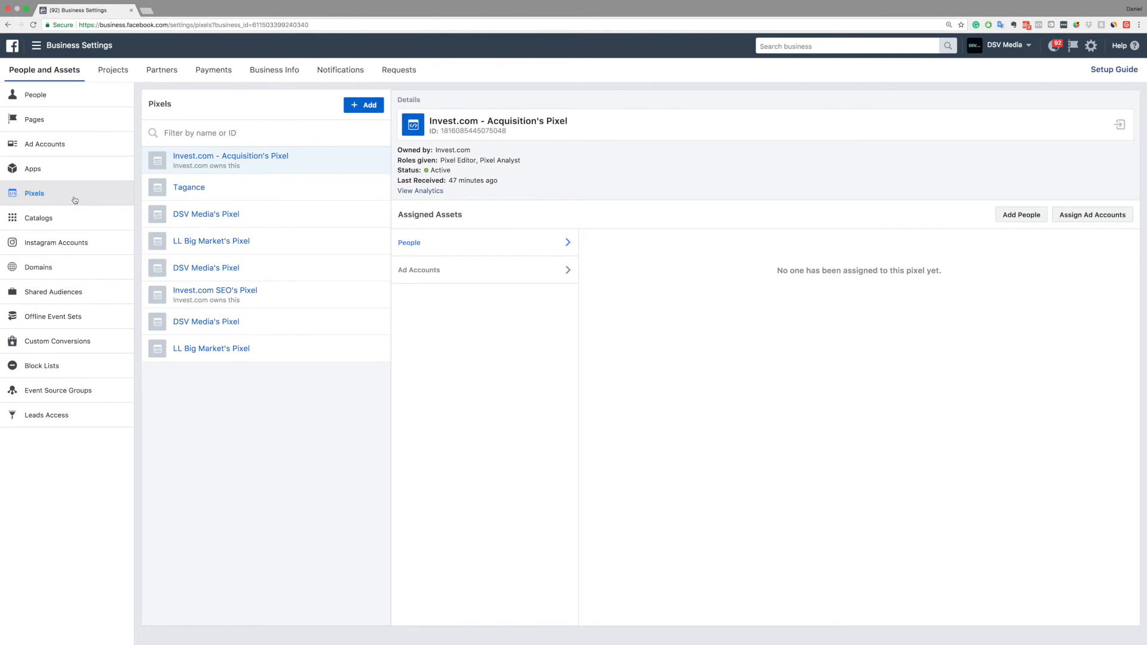
pyautogui.click(359, 111)
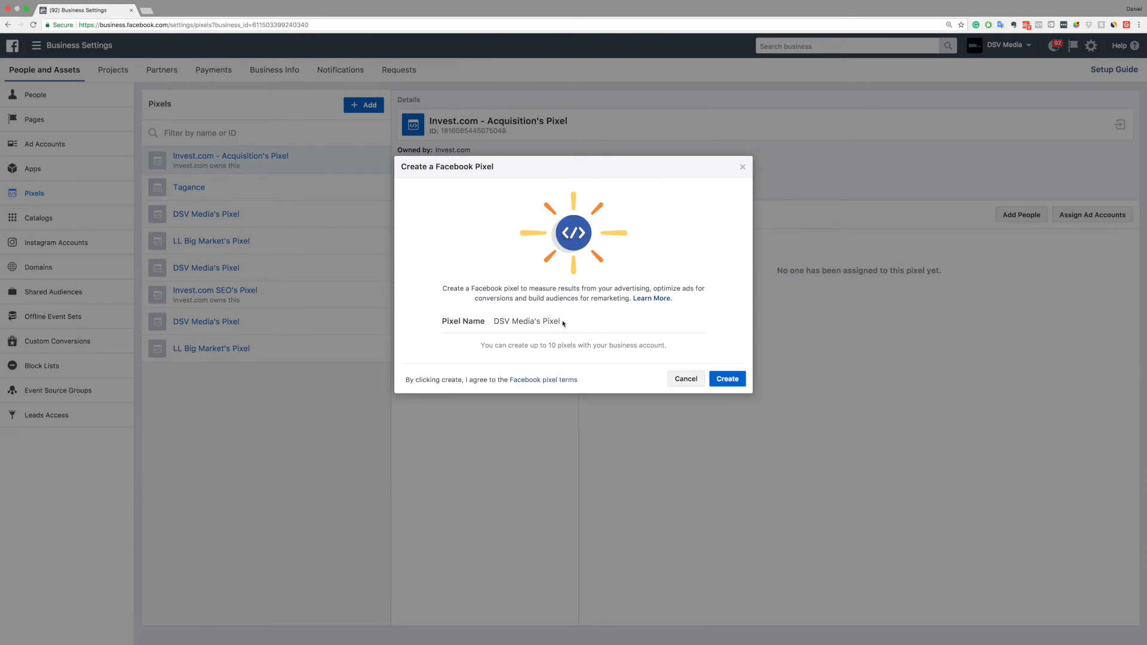
pyautogui.click(726, 378)
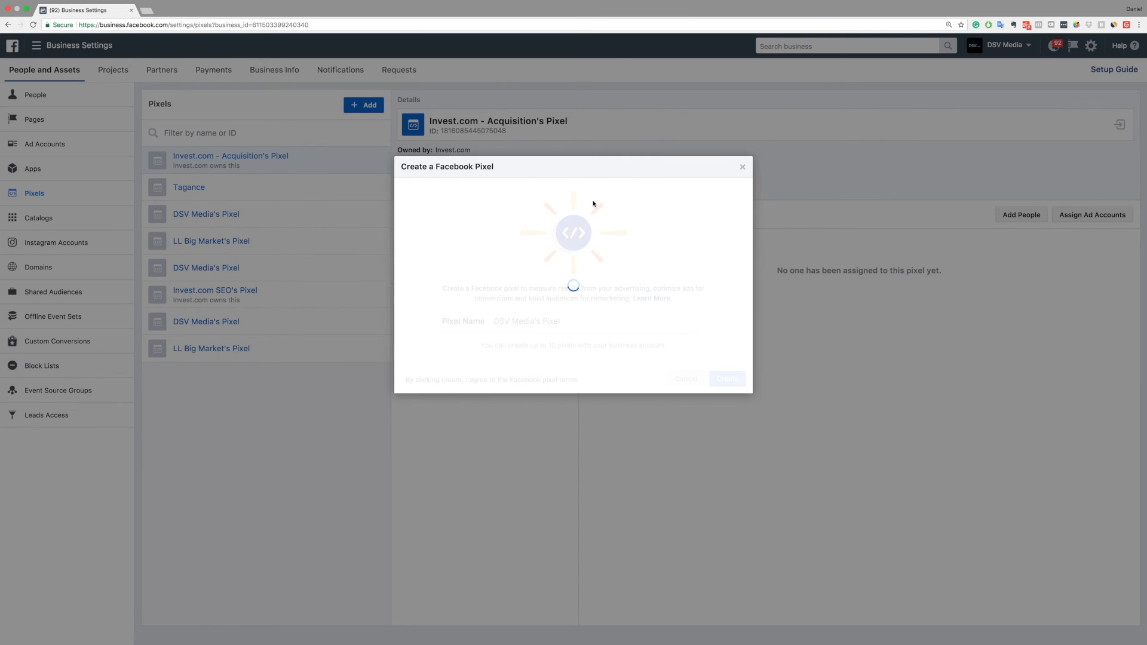
pyautogui.click(742, 167)
pyautogui.click(699, 126)
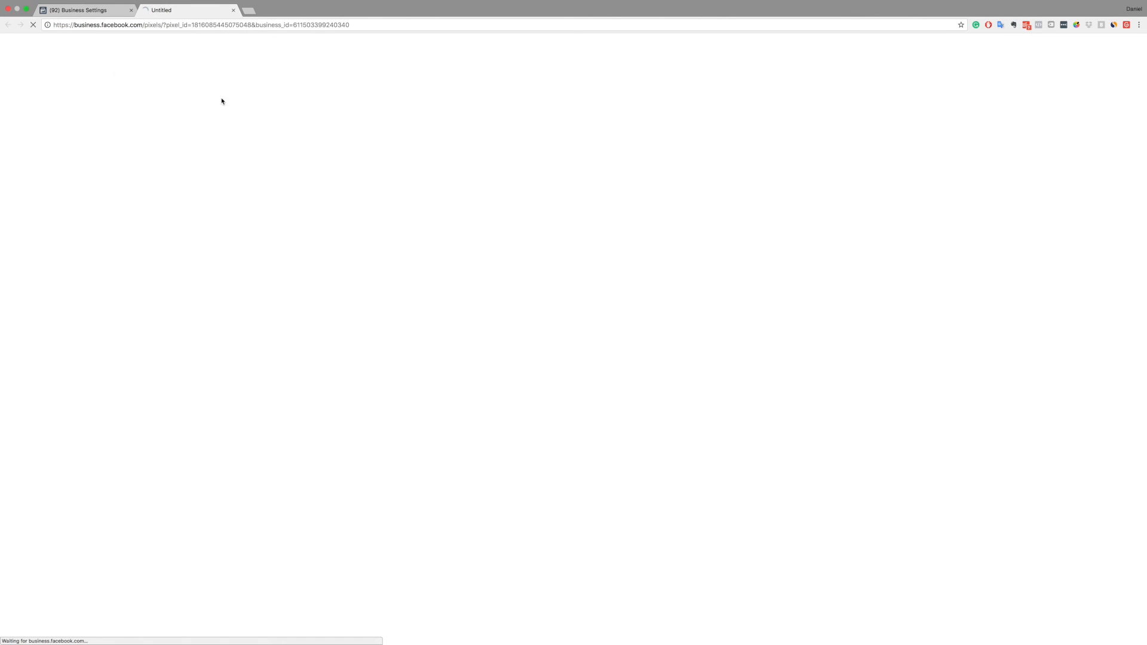
pyautogui.click(83, 10)
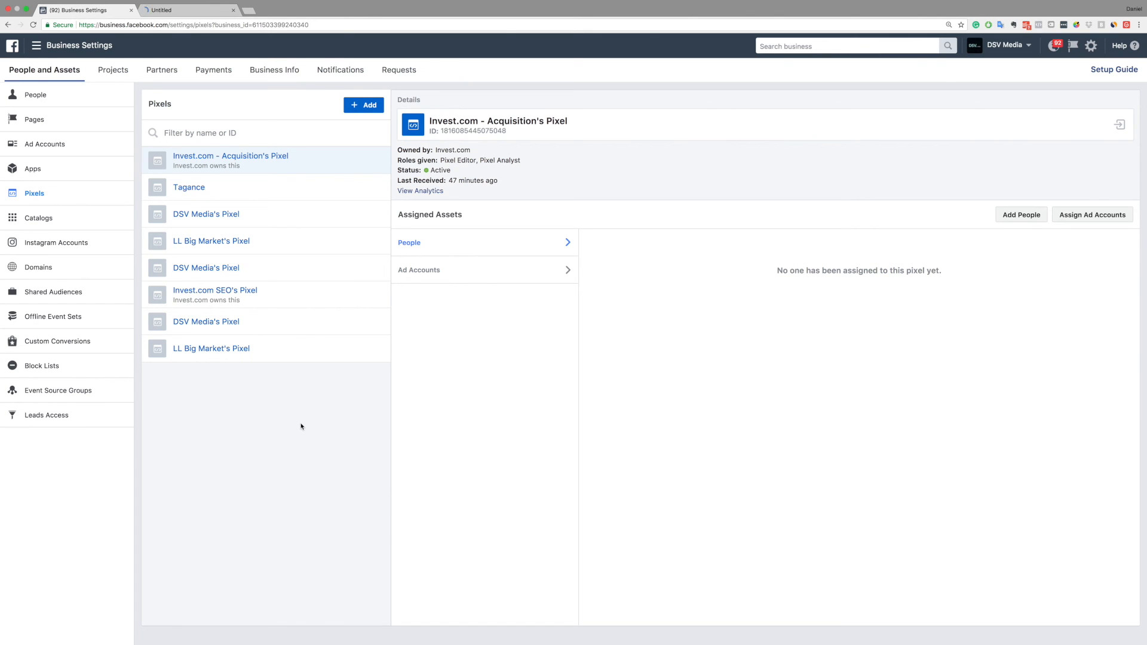